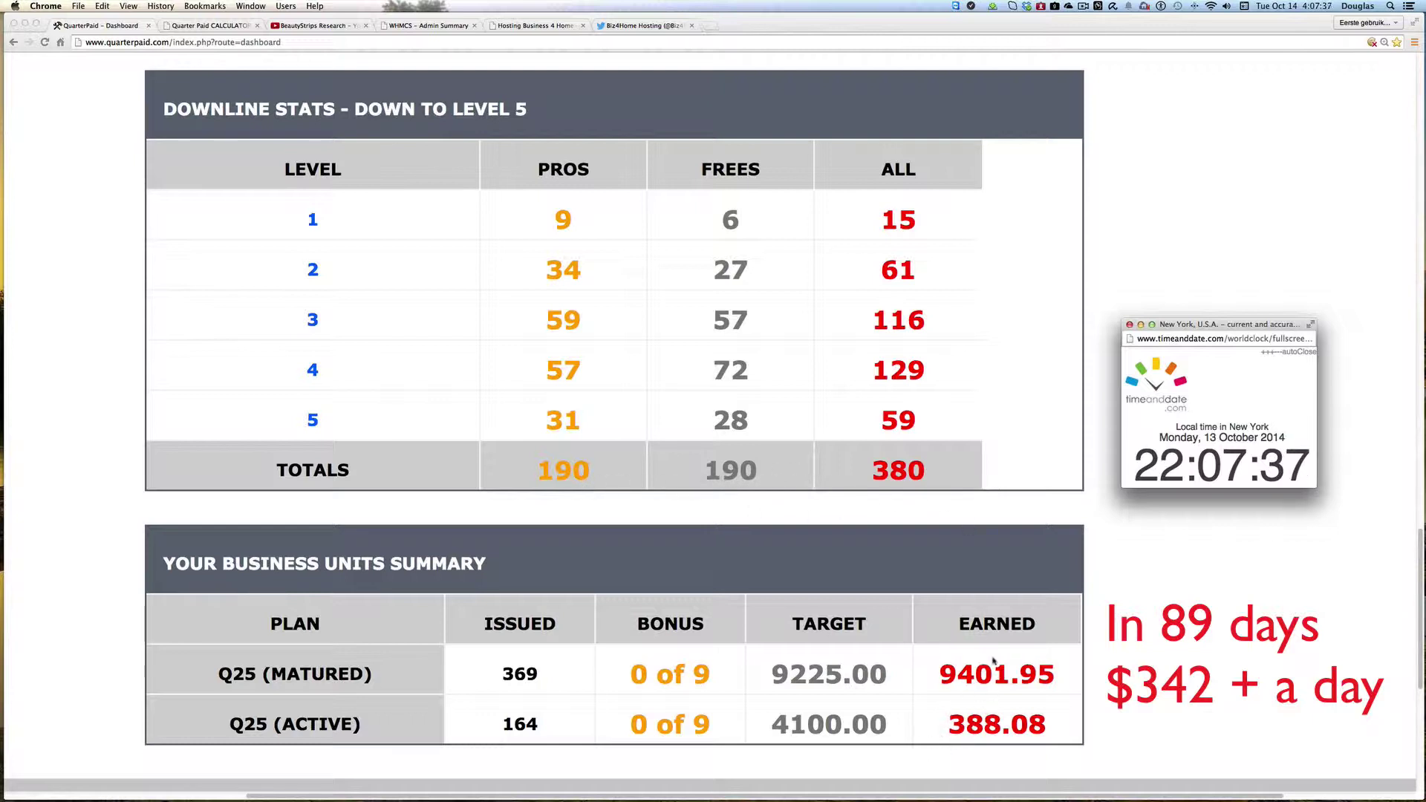
Place the Calculator showing 9,787.49 beside the dashboard's EARNED column.
{"action": "left_click", "coordinate": [653, 786]}
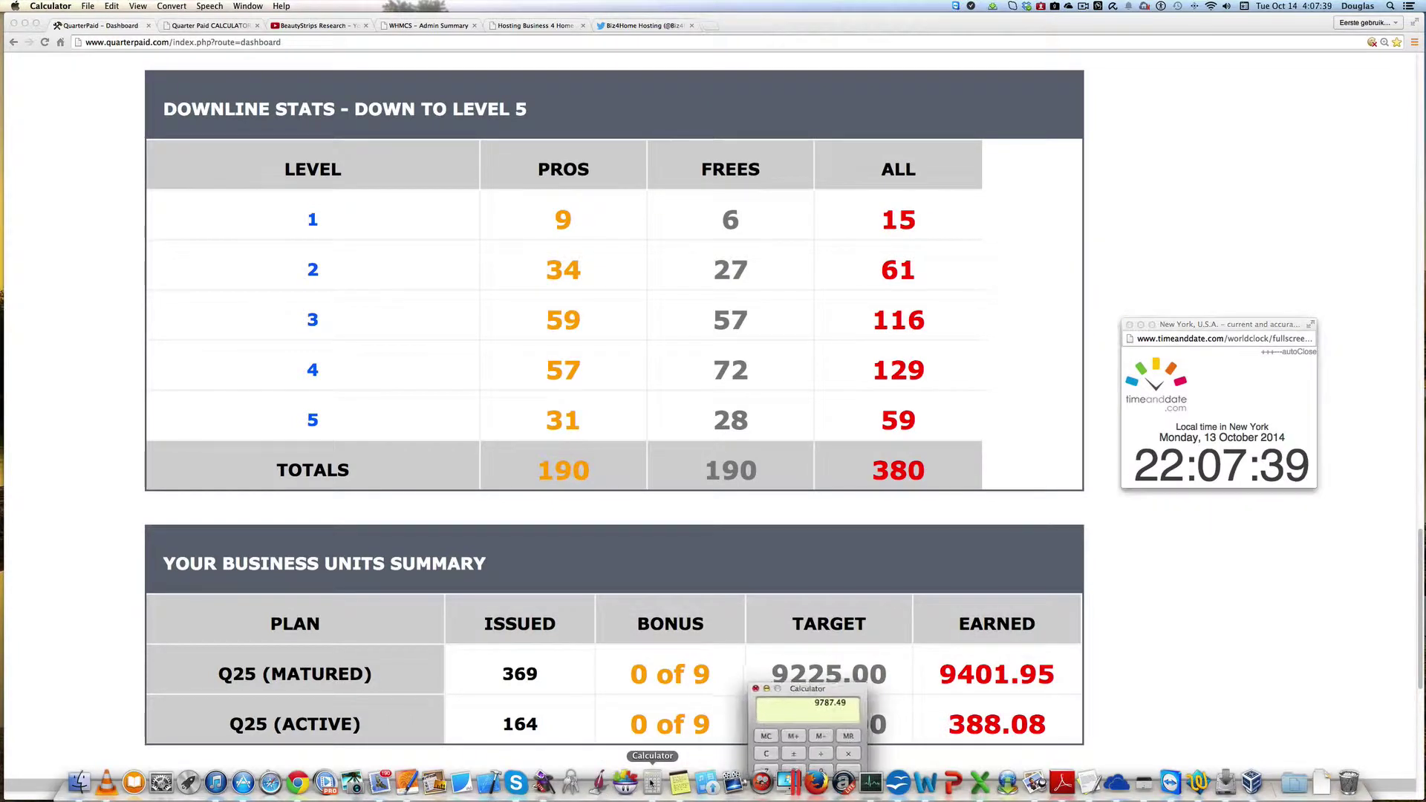
{"action": "left_click_drag", "start_coordinate": [847, 686], "coordinate": [1186, 572]}
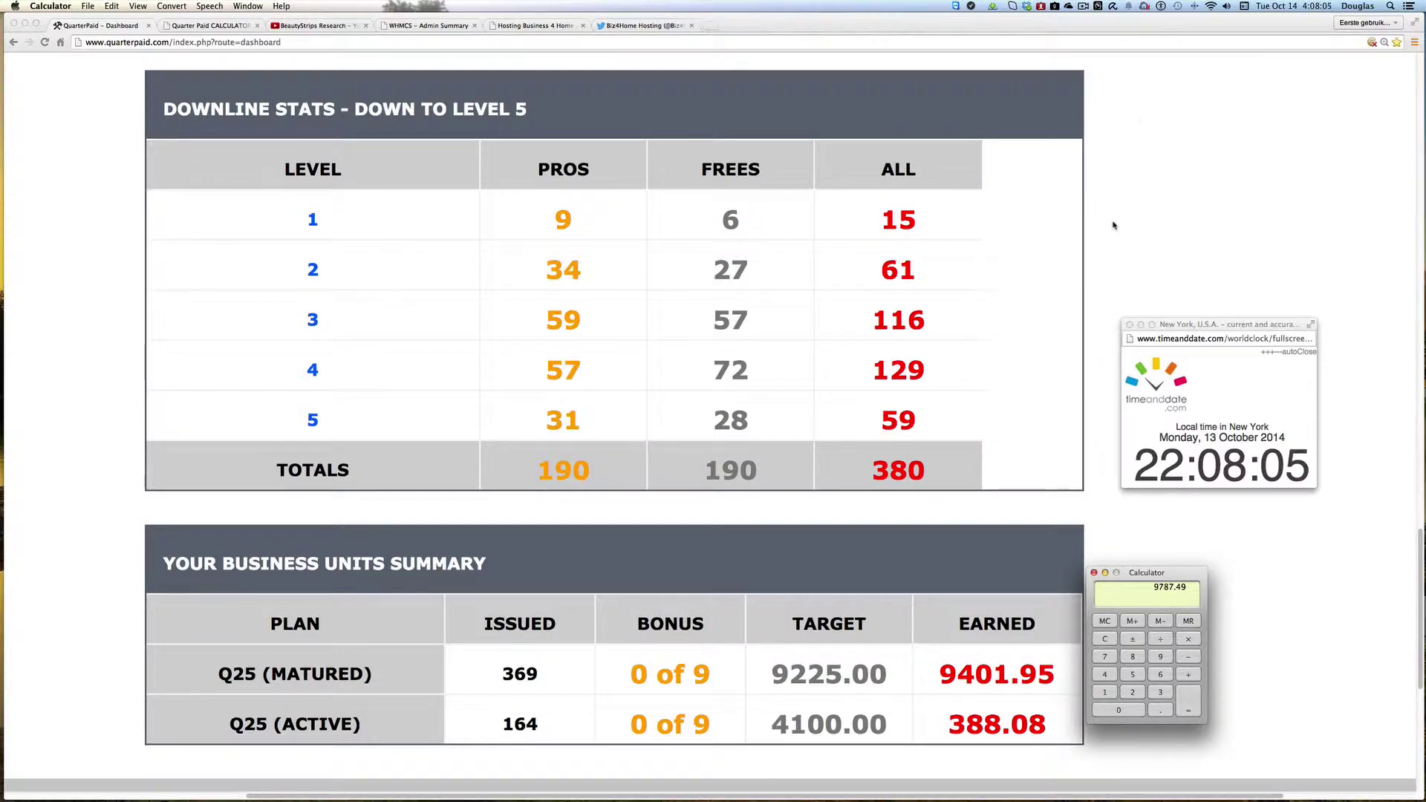
{"action": "left_click", "coordinate": [1083, 7]}
{"action": "left_click", "coordinate": [1104, 42]}
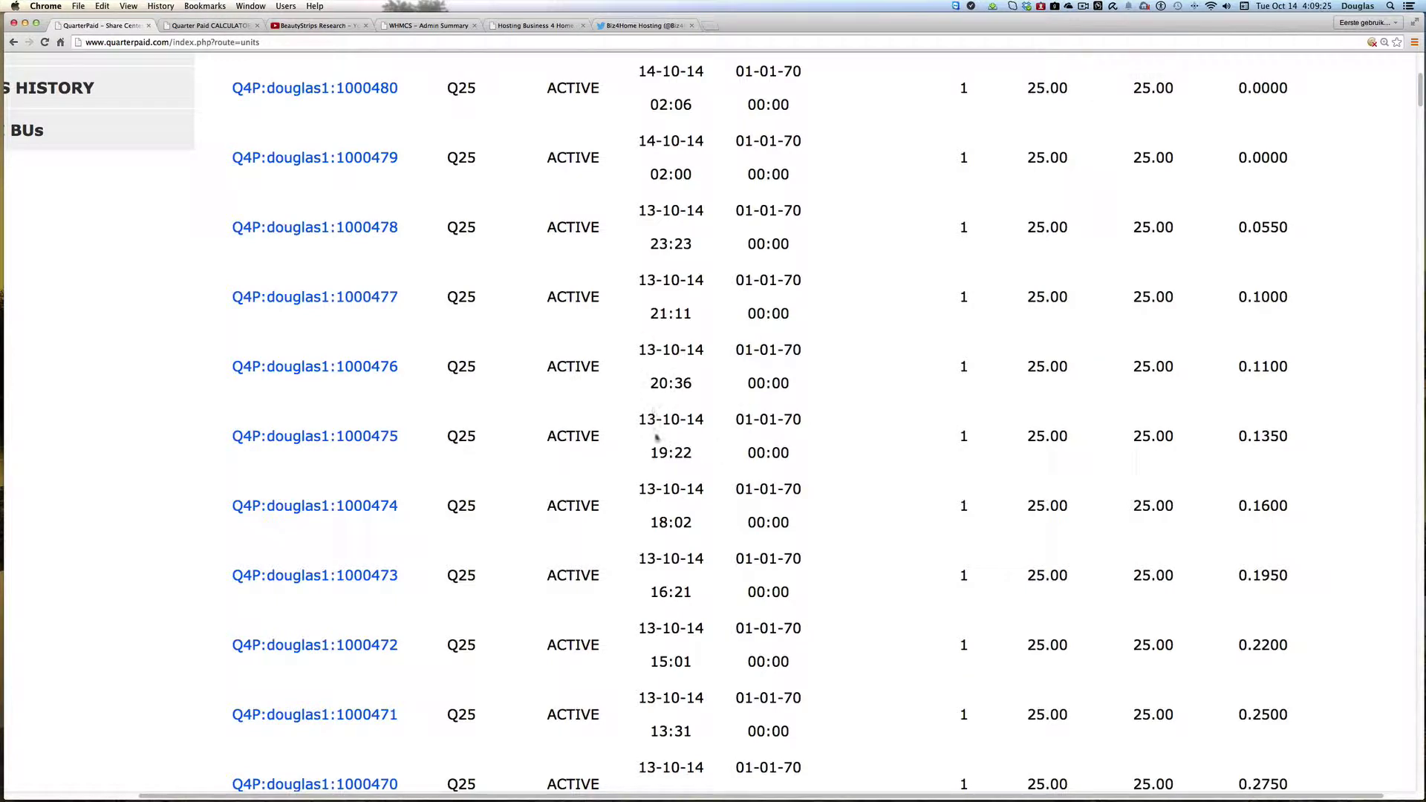
Highlight the 19:22, 20:36, 21:11, 23:23 and 02:00 unit issue times in turn.
{"action": "left_click_drag", "start_coordinate": [653, 453], "coordinate": [689, 455]}
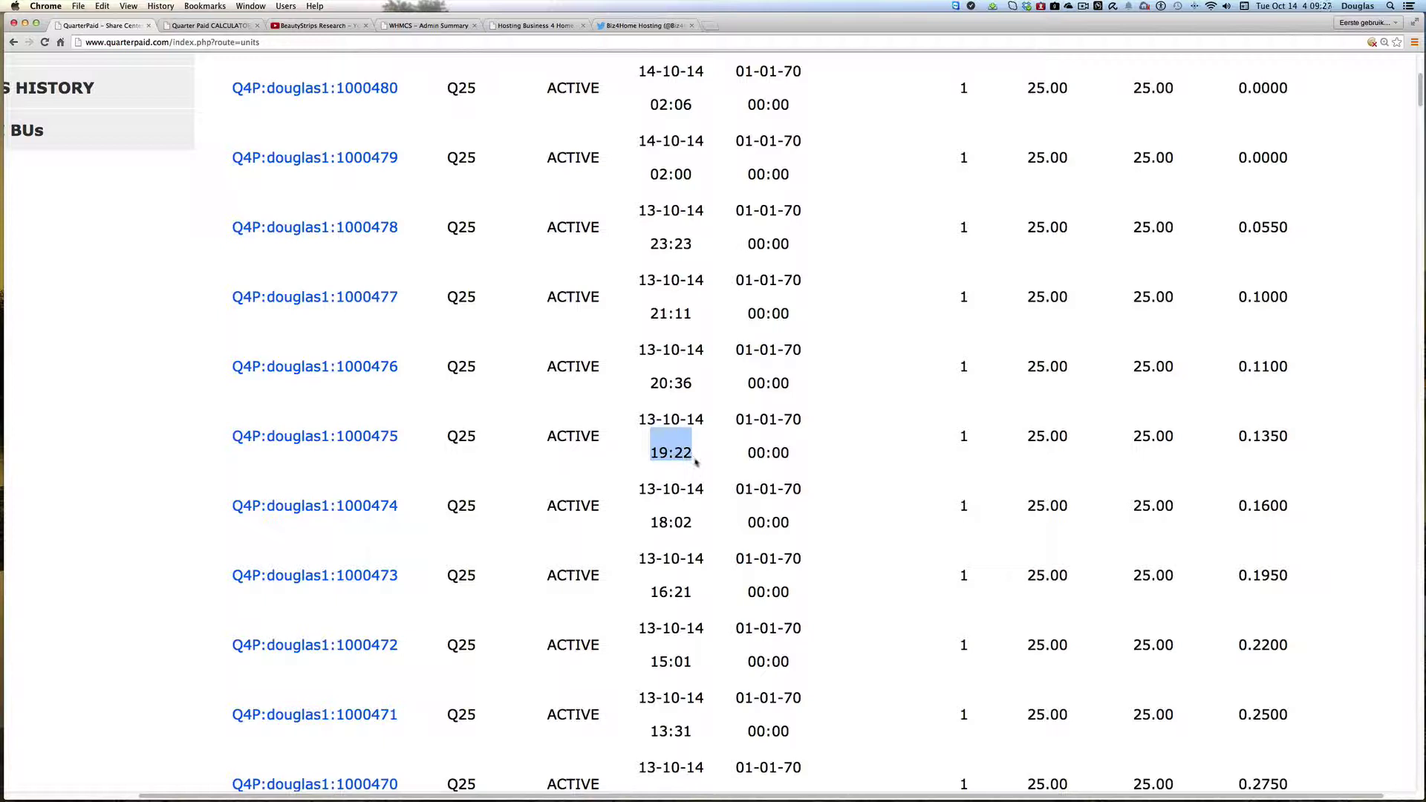
{"action": "left_click_drag", "start_coordinate": [652, 384], "coordinate": [692, 384]}
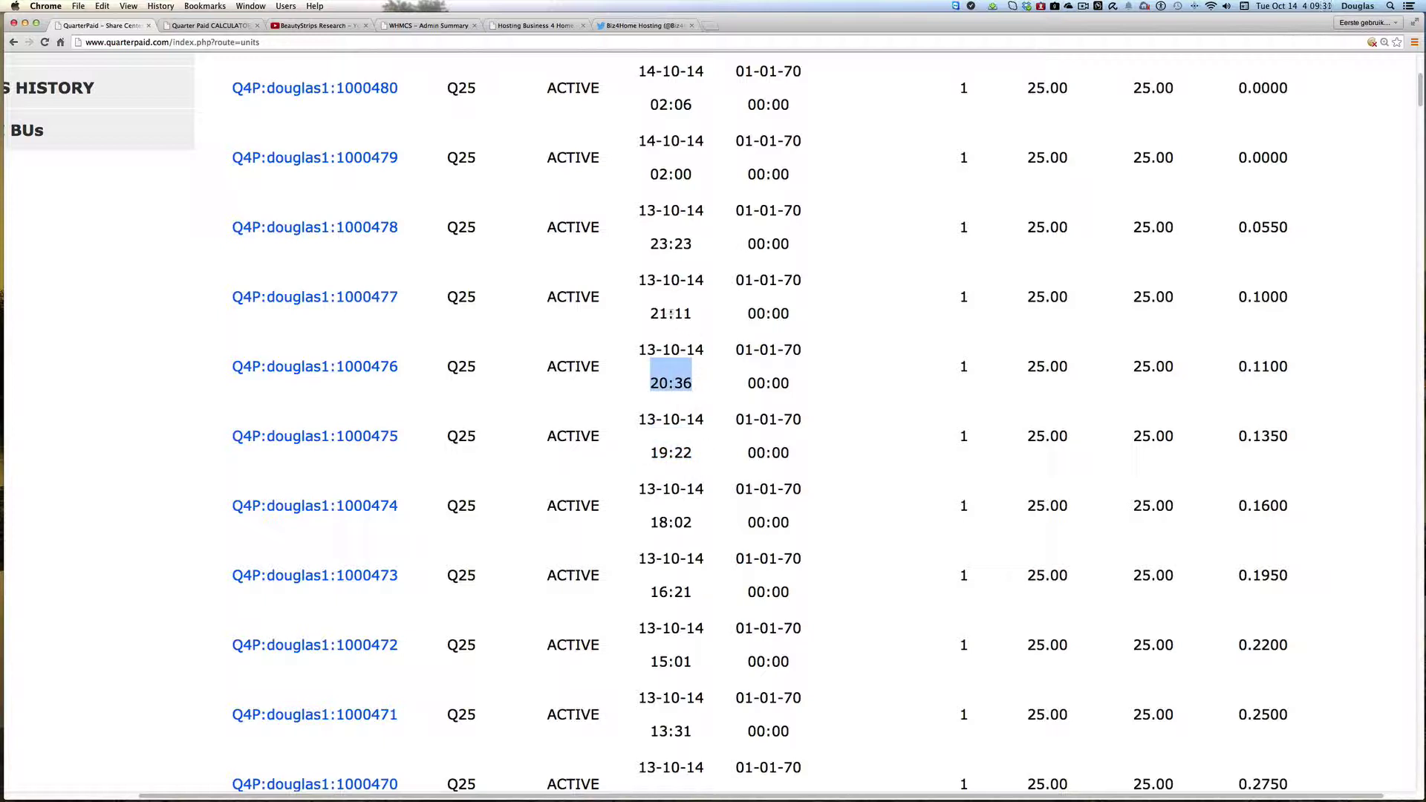
{"action": "left_click_drag", "start_coordinate": [650, 317], "coordinate": [692, 316]}
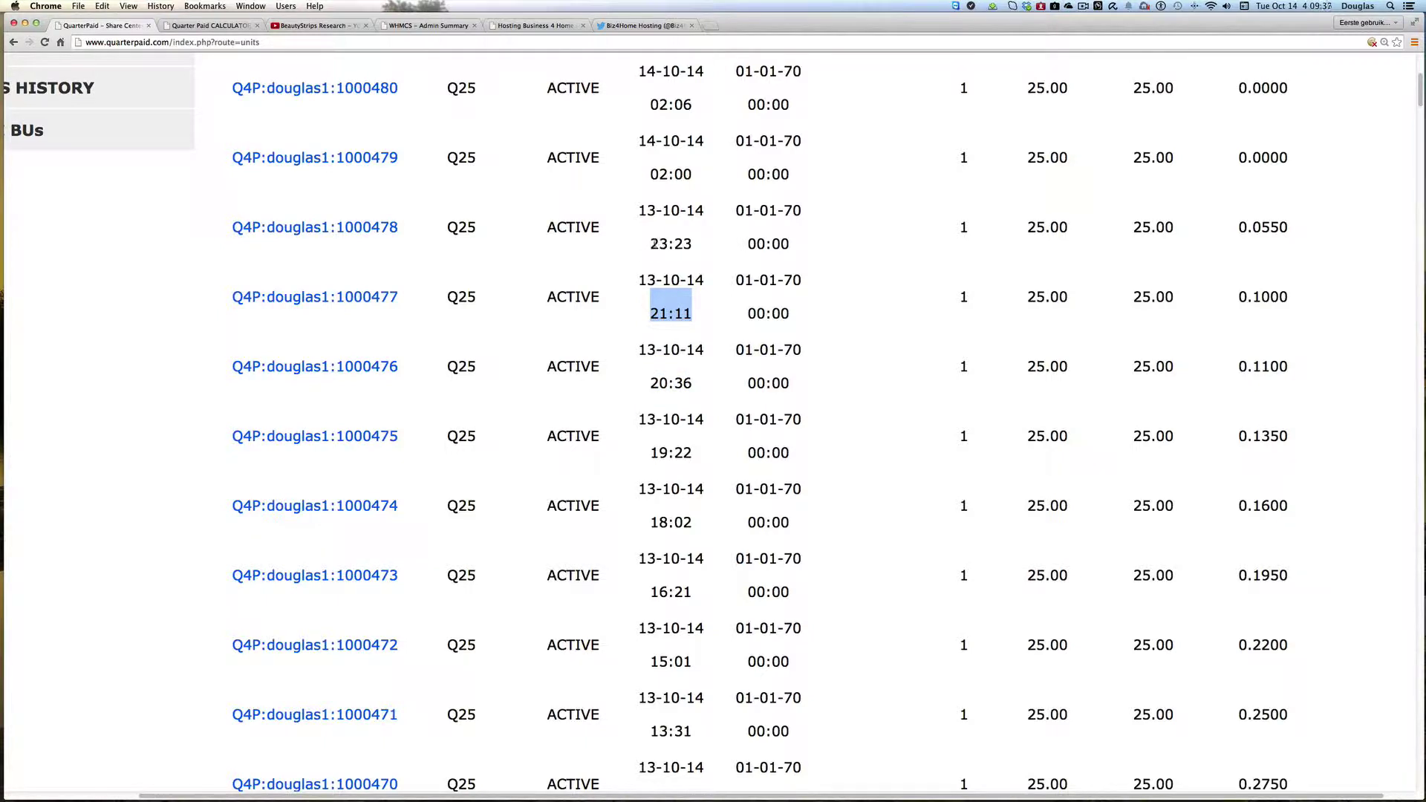
{"action": "left_click_drag", "start_coordinate": [652, 244], "coordinate": [691, 244]}
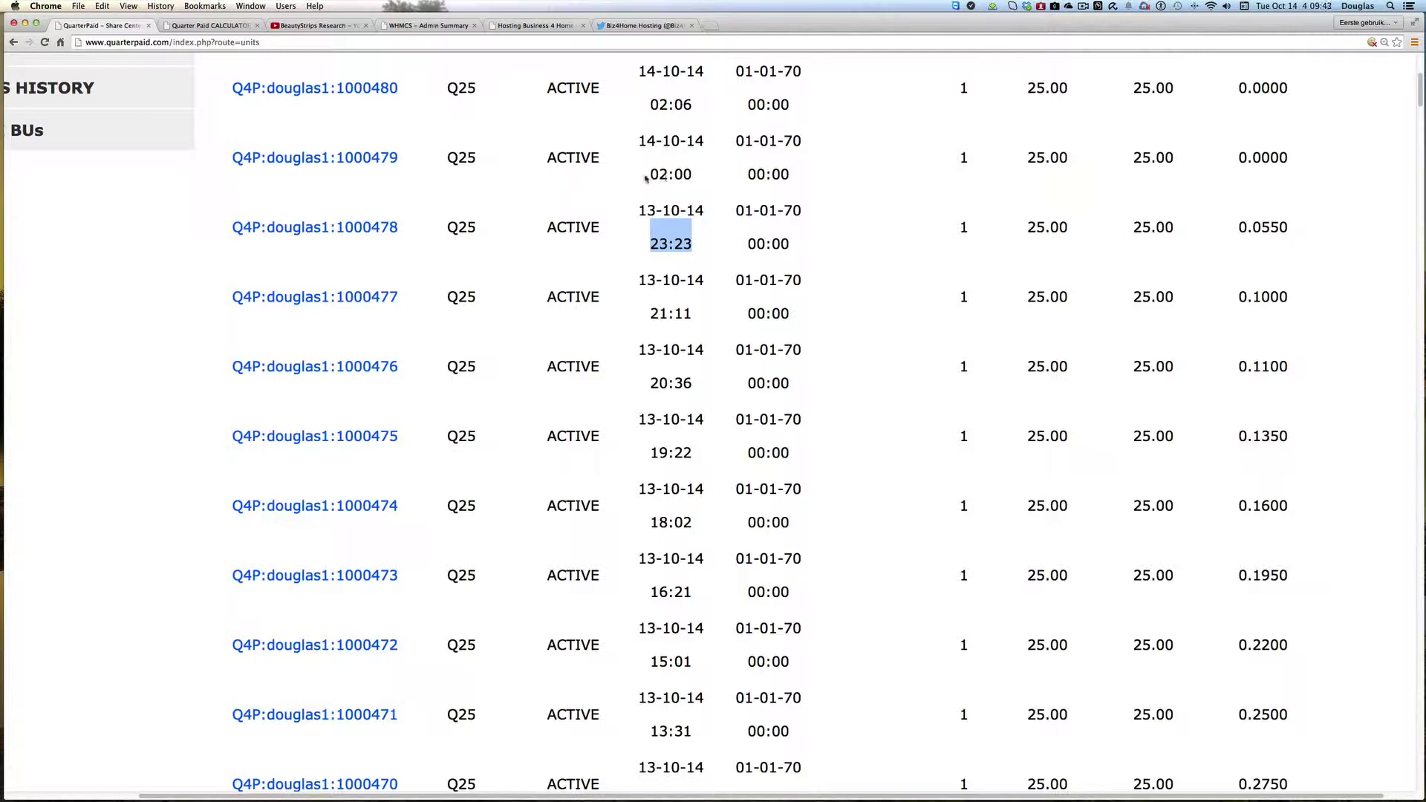
{"action": "left_click_drag", "start_coordinate": [653, 174], "coordinate": [691, 174]}
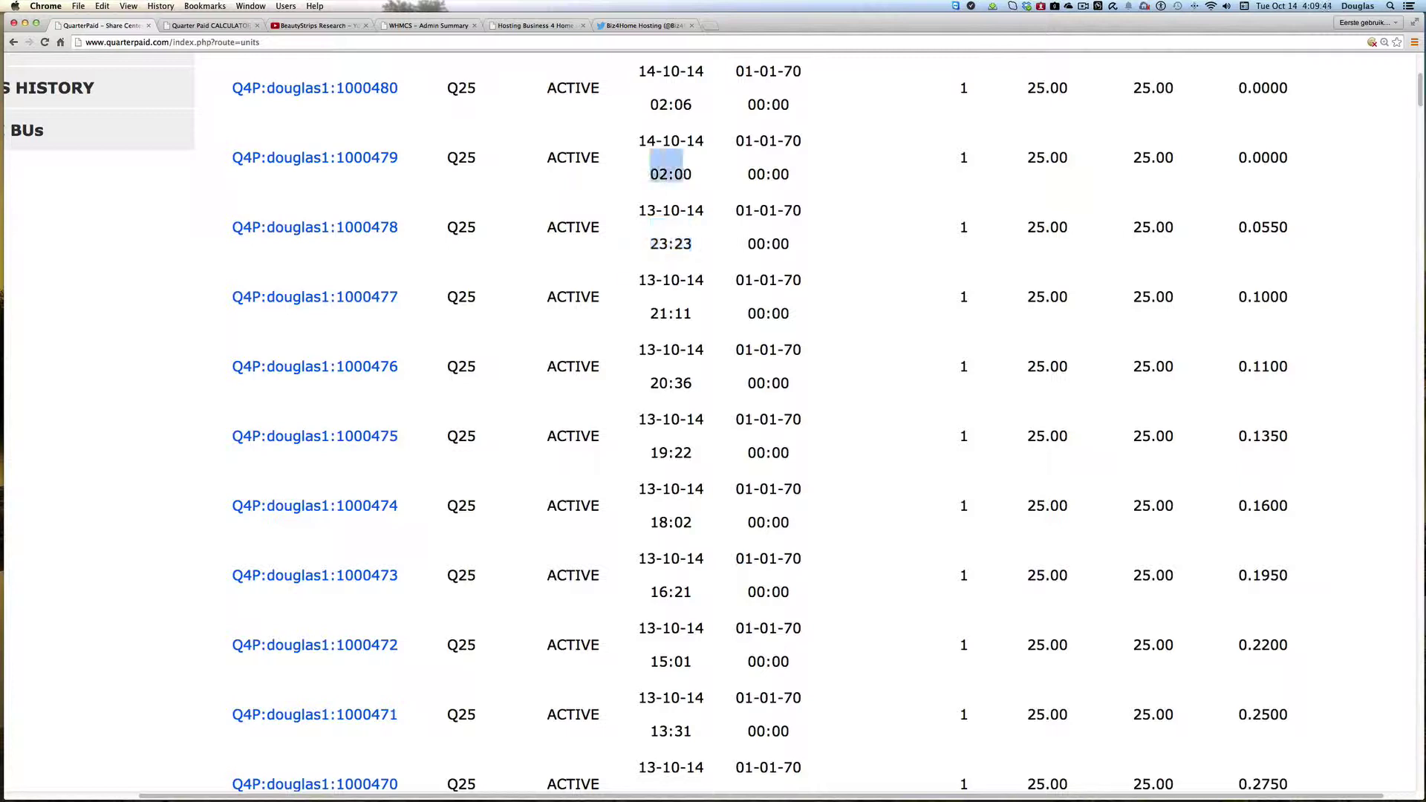
Highlight the newest unit's 02:06 issue time, then bring up the cash account ledger.
{"action": "left_click", "coordinate": [653, 96]}
{"action": "left_click_drag", "start_coordinate": [652, 102], "coordinate": [693, 106]}
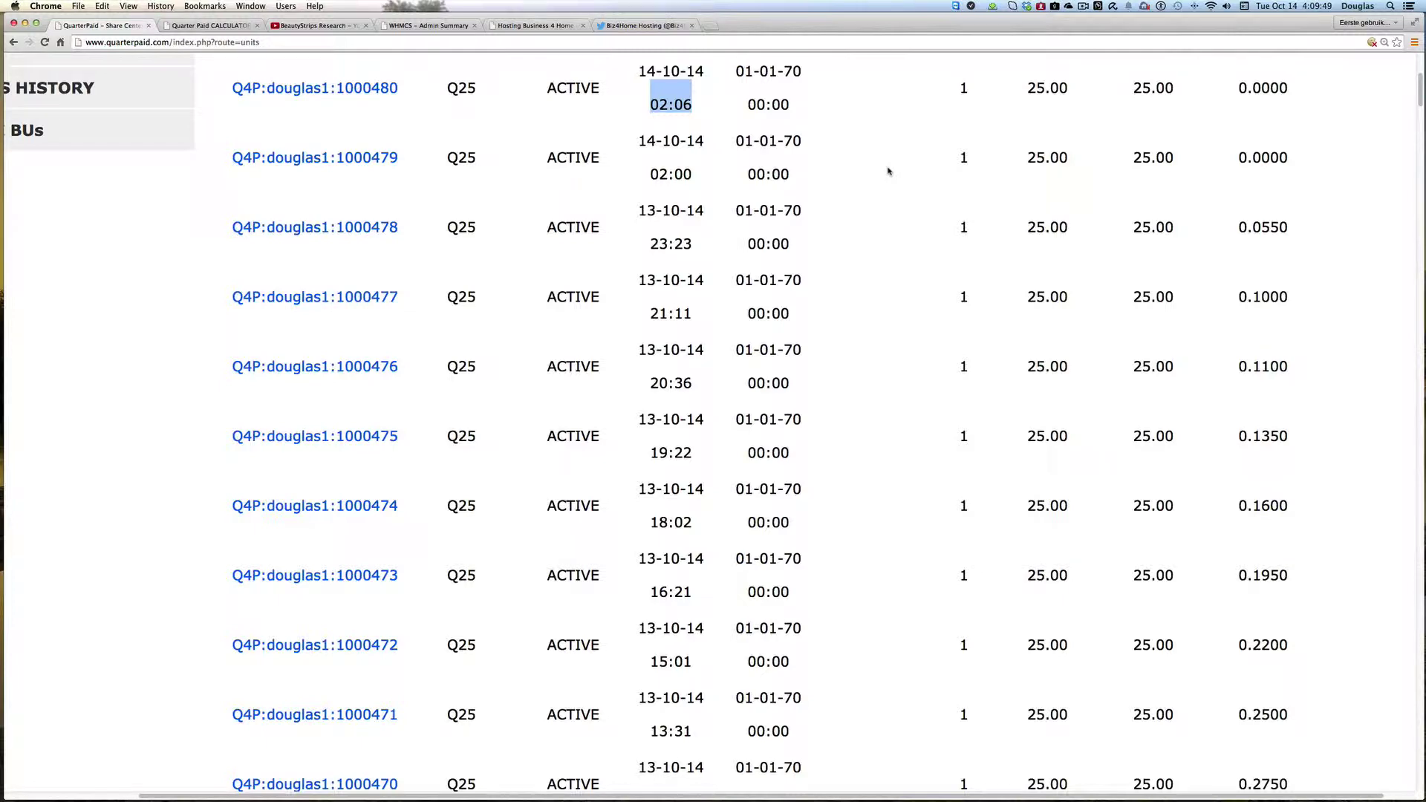
{"action": "left_click", "coordinate": [1097, 7]}
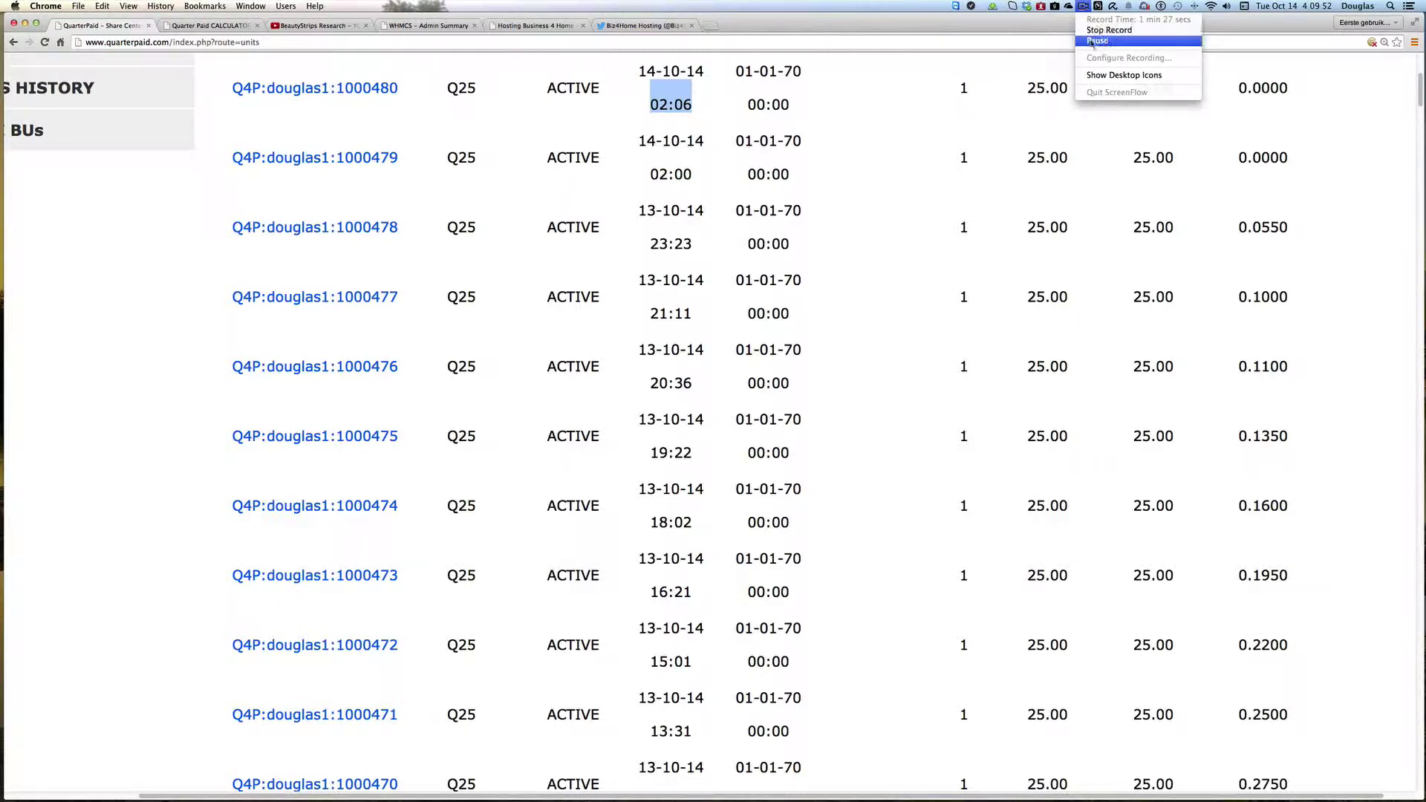
{"action": "left_click", "coordinate": [1125, 45]}
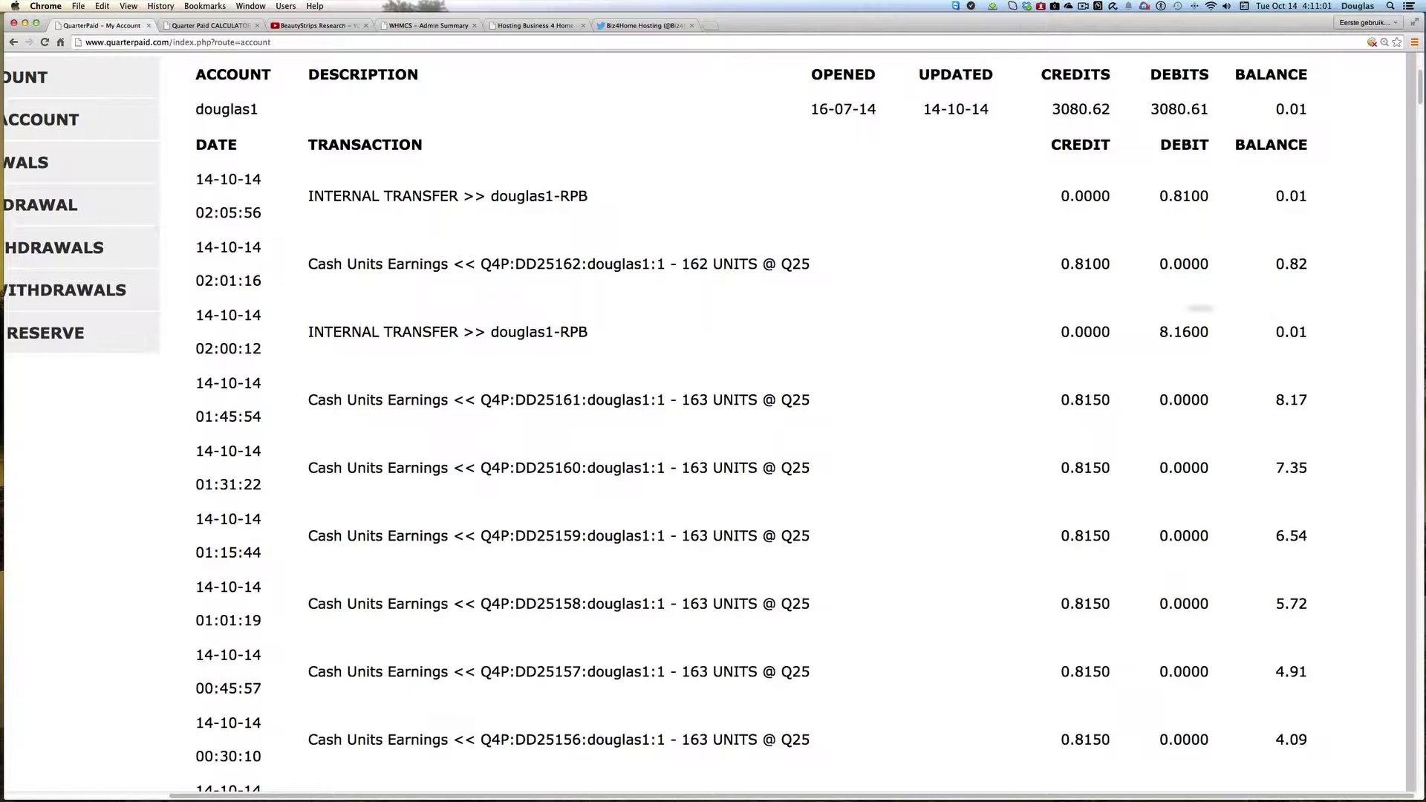
{"action": "left_click_drag", "start_coordinate": [238, 347], "coordinate": [275, 347]}
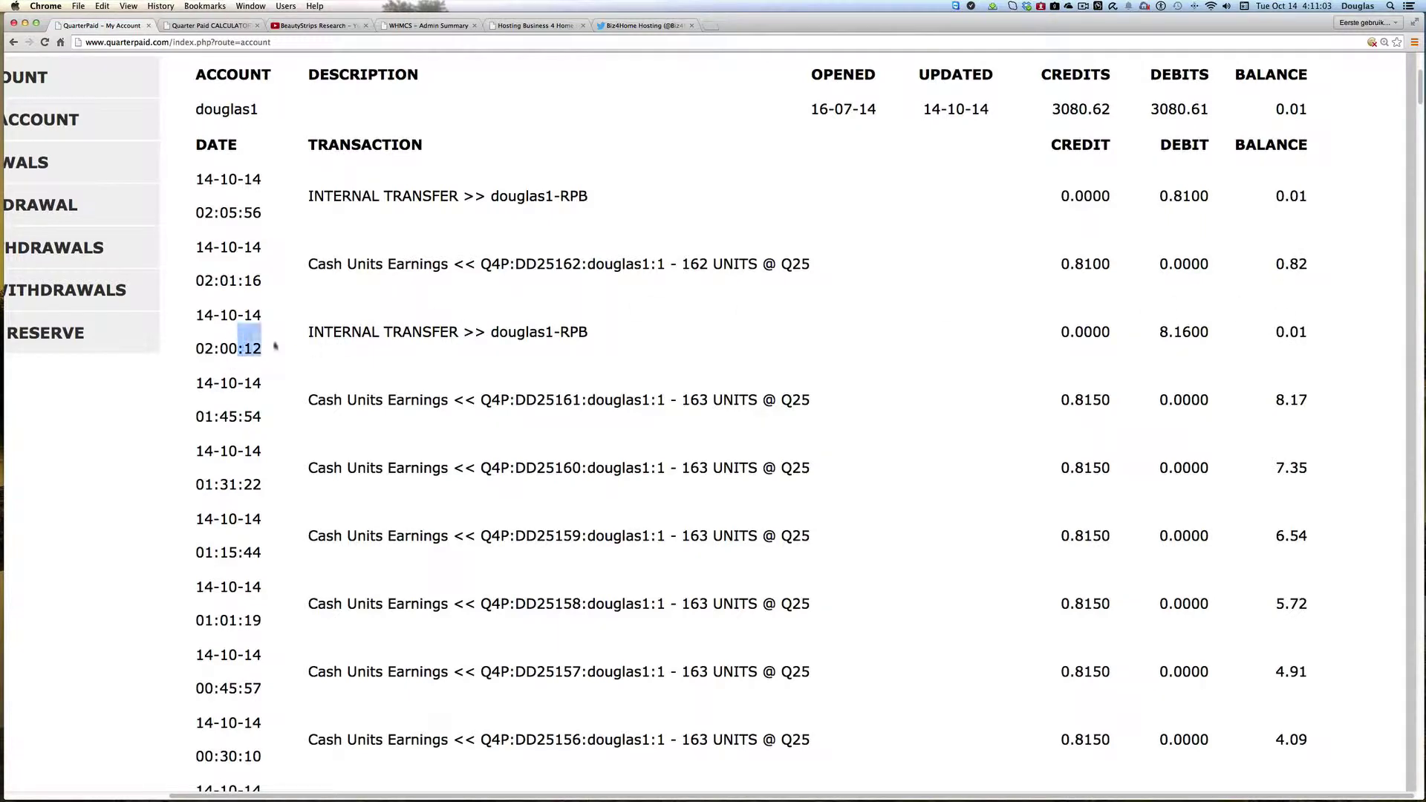
{"action": "left_click_drag", "start_coordinate": [229, 282], "coordinate": [271, 284]}
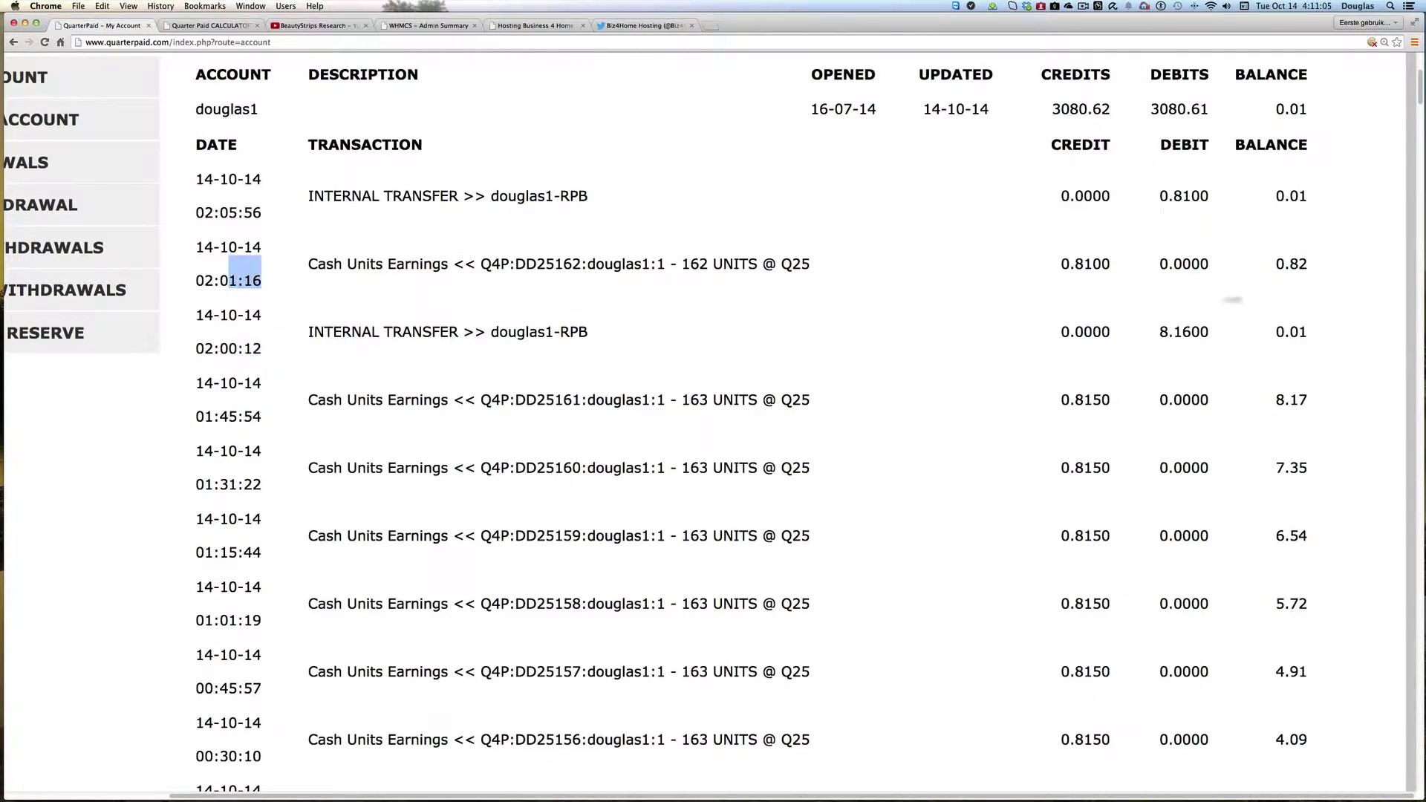
{"action": "left_click_drag", "start_coordinate": [1274, 264], "coordinate": [1324, 257]}
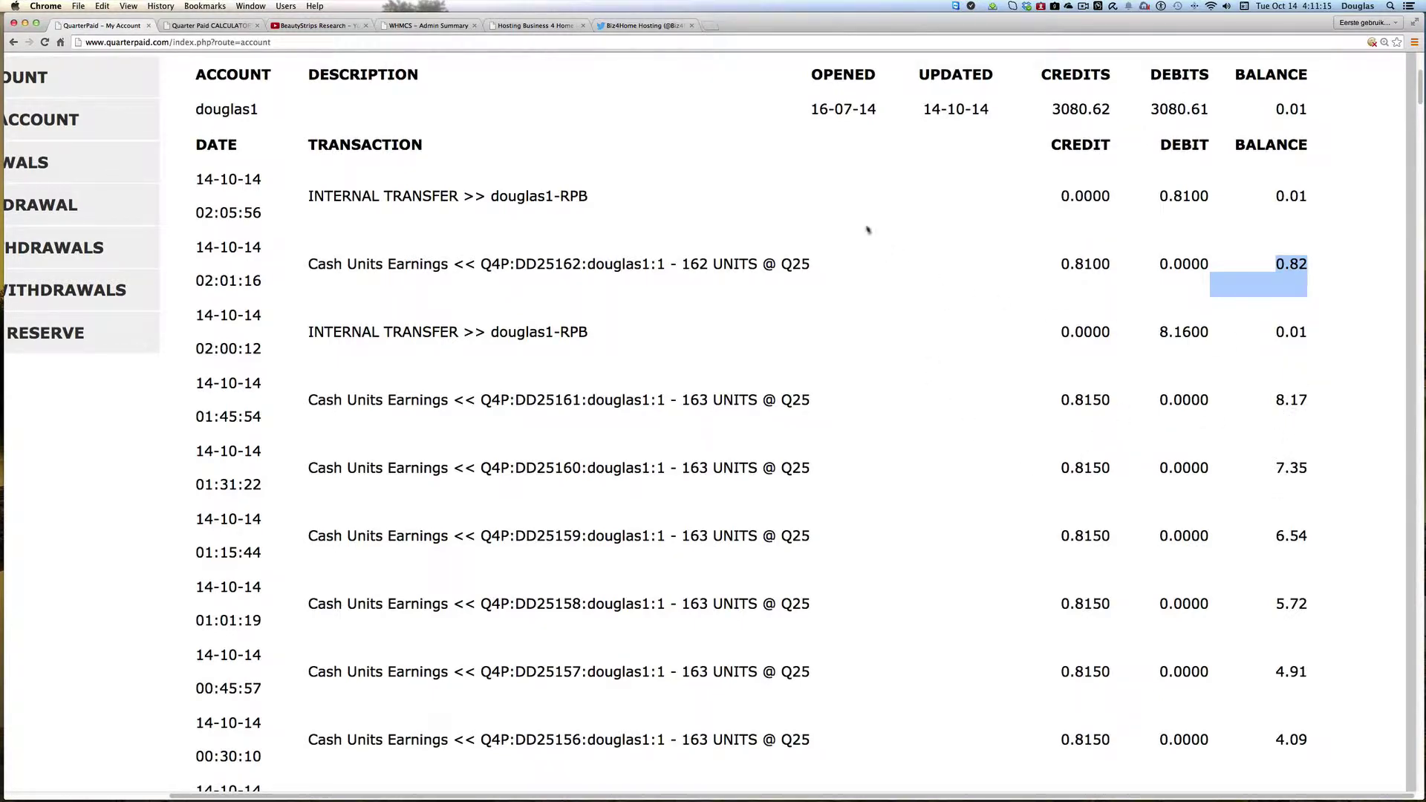
{"action": "scroll", "coordinate": [868, 230], "scroll_direction": "left", "scroll_amount": 3}
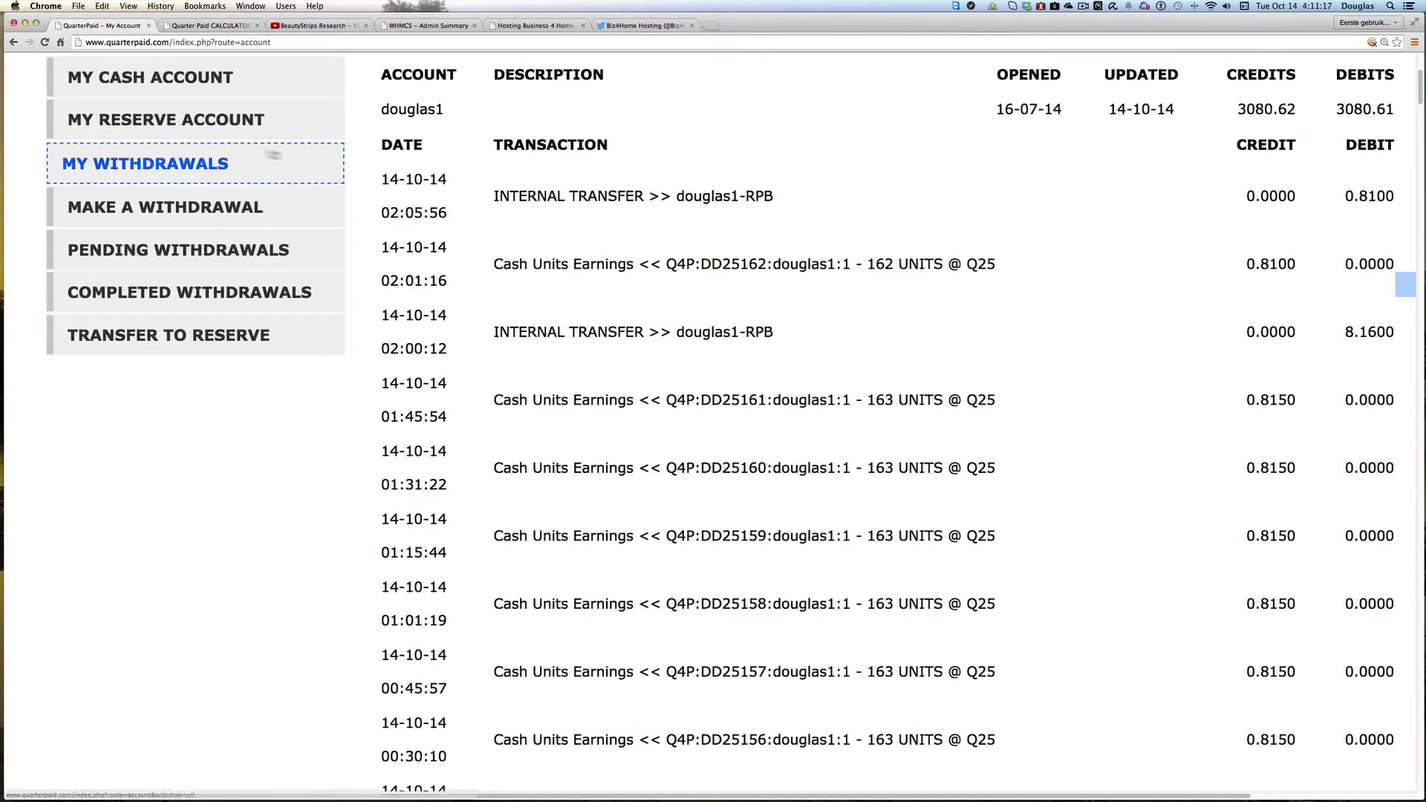
{"action": "scroll", "coordinate": [274, 157], "scroll_direction": "up", "scroll_amount": 2}
Show My Reserve Account transactions: a 0.81 transfer and a 20.00 purchase leaving 0.19.
{"action": "left_click", "coordinate": [202, 192]}
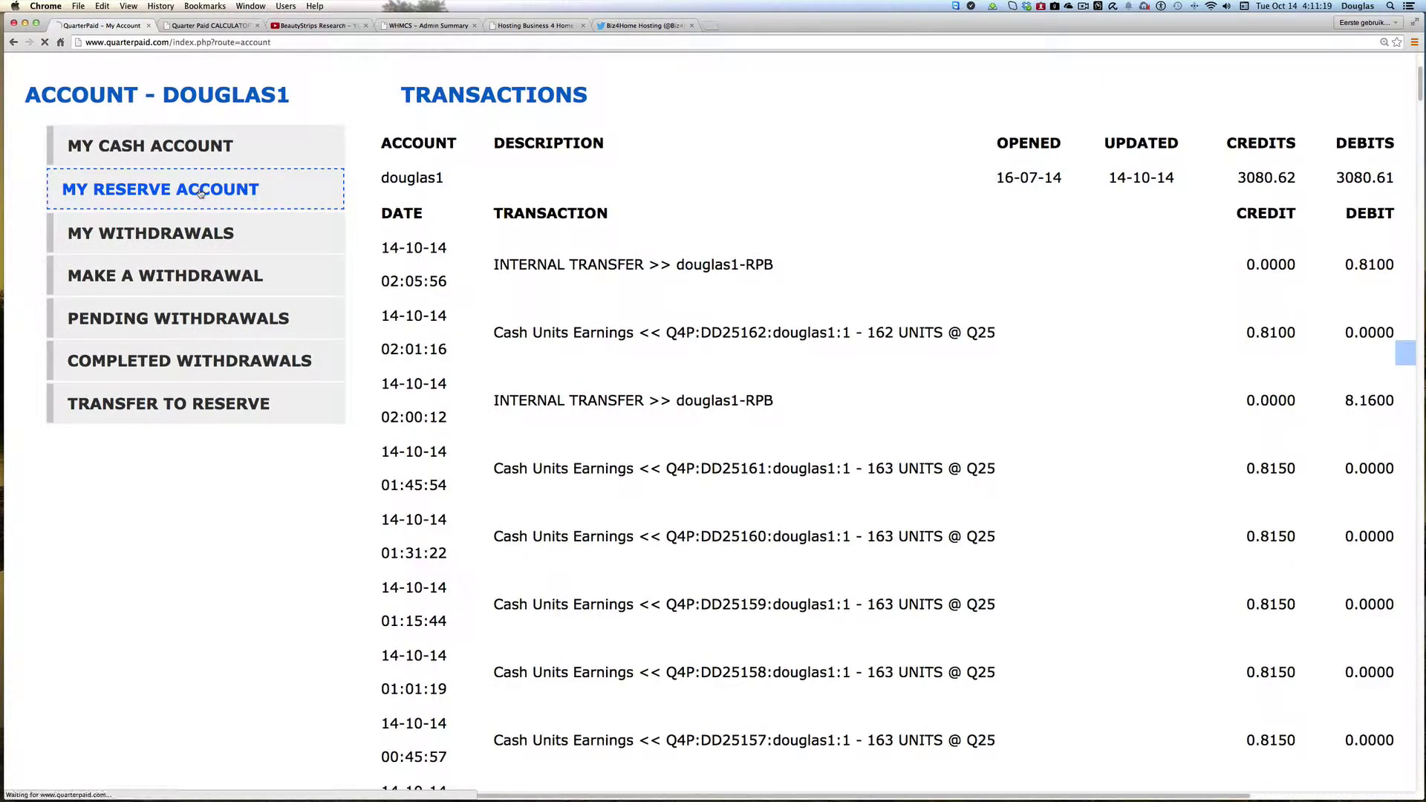
{"action": "scroll", "coordinate": [951, 338], "scroll_direction": "down", "scroll_amount": 1}
{"action": "scroll", "coordinate": [936, 342], "scroll_direction": "down", "scroll_amount": 1}
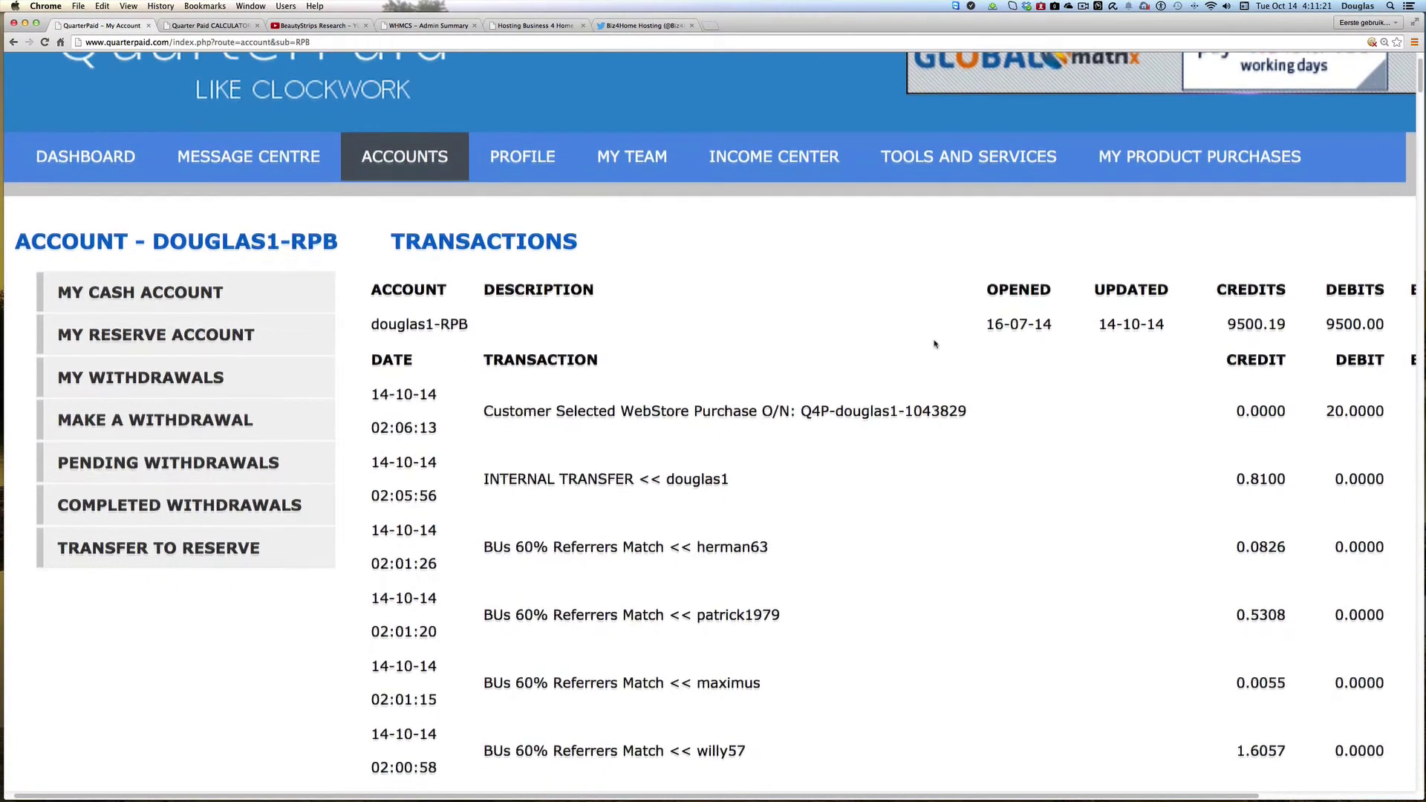
{"action": "scroll", "coordinate": [936, 341], "scroll_direction": "down", "scroll_amount": 3}
{"action": "scroll", "coordinate": [769, 337], "scroll_direction": "right", "scroll_amount": 1}
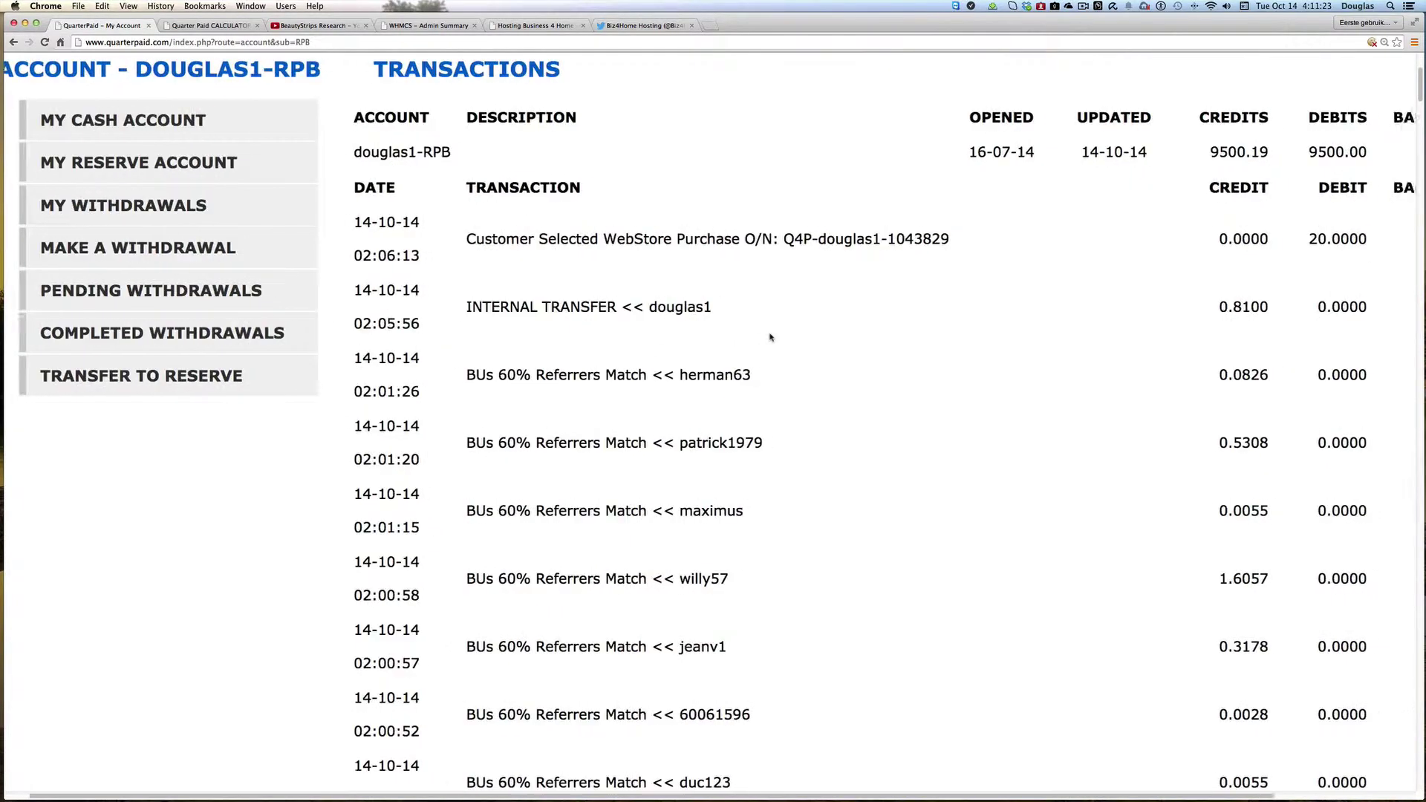
{"action": "scroll", "coordinate": [769, 337], "scroll_direction": "right", "scroll_amount": 1}
{"action": "scroll", "coordinate": [770, 338], "scroll_direction": "right", "scroll_amount": 1}
{"action": "scroll", "coordinate": [770, 338], "scroll_direction": "down", "scroll_amount": 1}
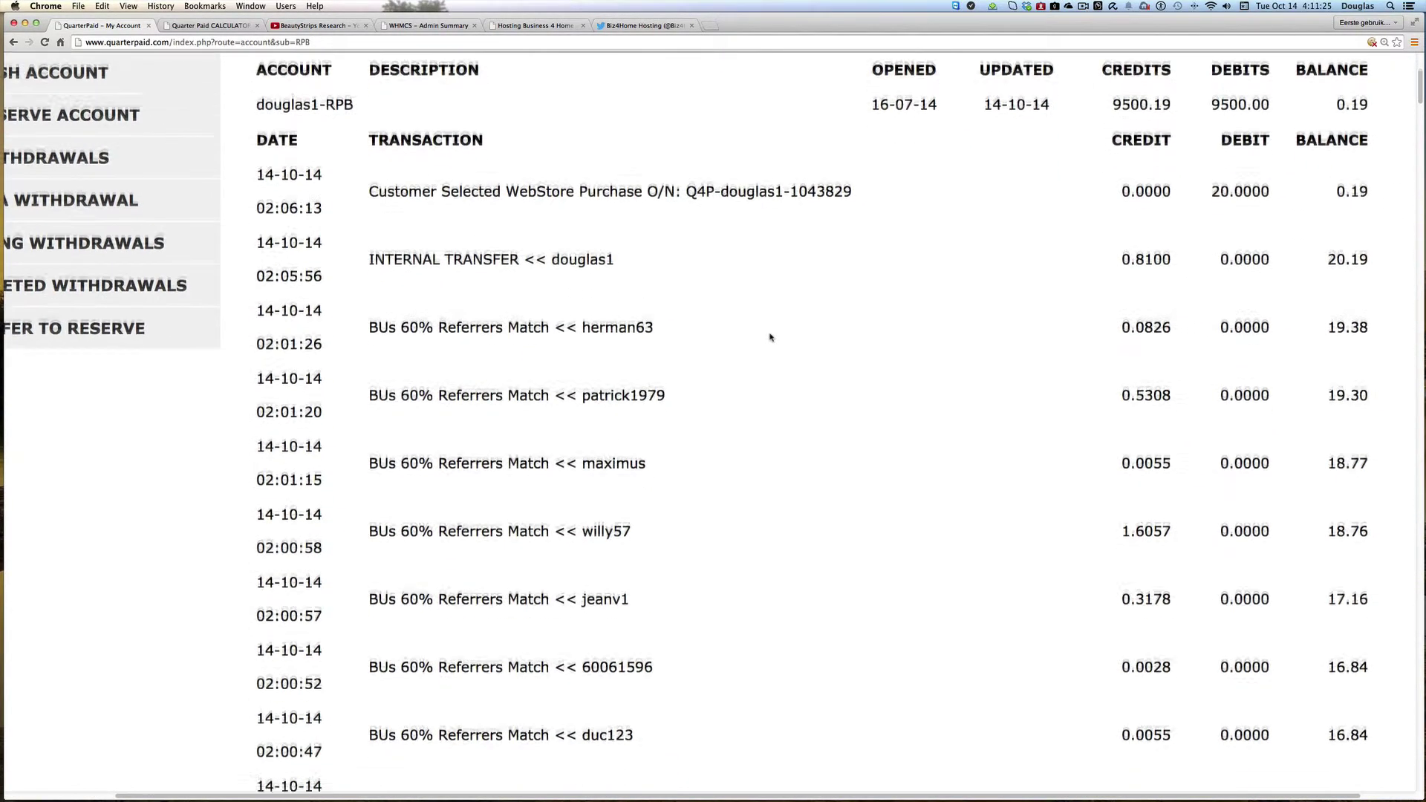
{"action": "scroll", "coordinate": [770, 338], "scroll_direction": "down", "scroll_amount": 2}
{"action": "scroll", "coordinate": [770, 337], "scroll_direction": "down", "scroll_amount": 1}
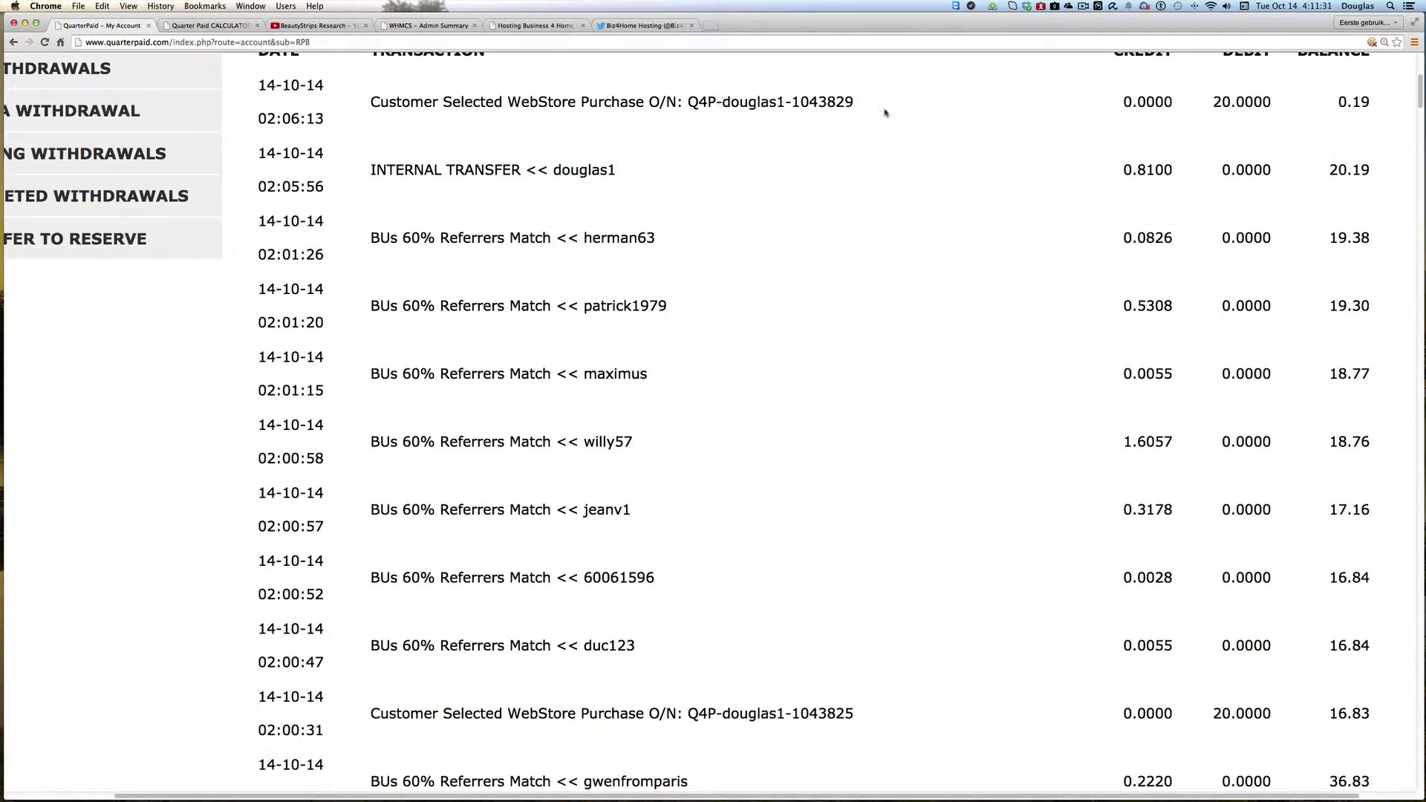
{"action": "scroll", "coordinate": [884, 113], "scroll_direction": "down", "scroll_amount": 1}
{"action": "scroll", "coordinate": [885, 113], "scroll_direction": "down", "scroll_amount": 2}
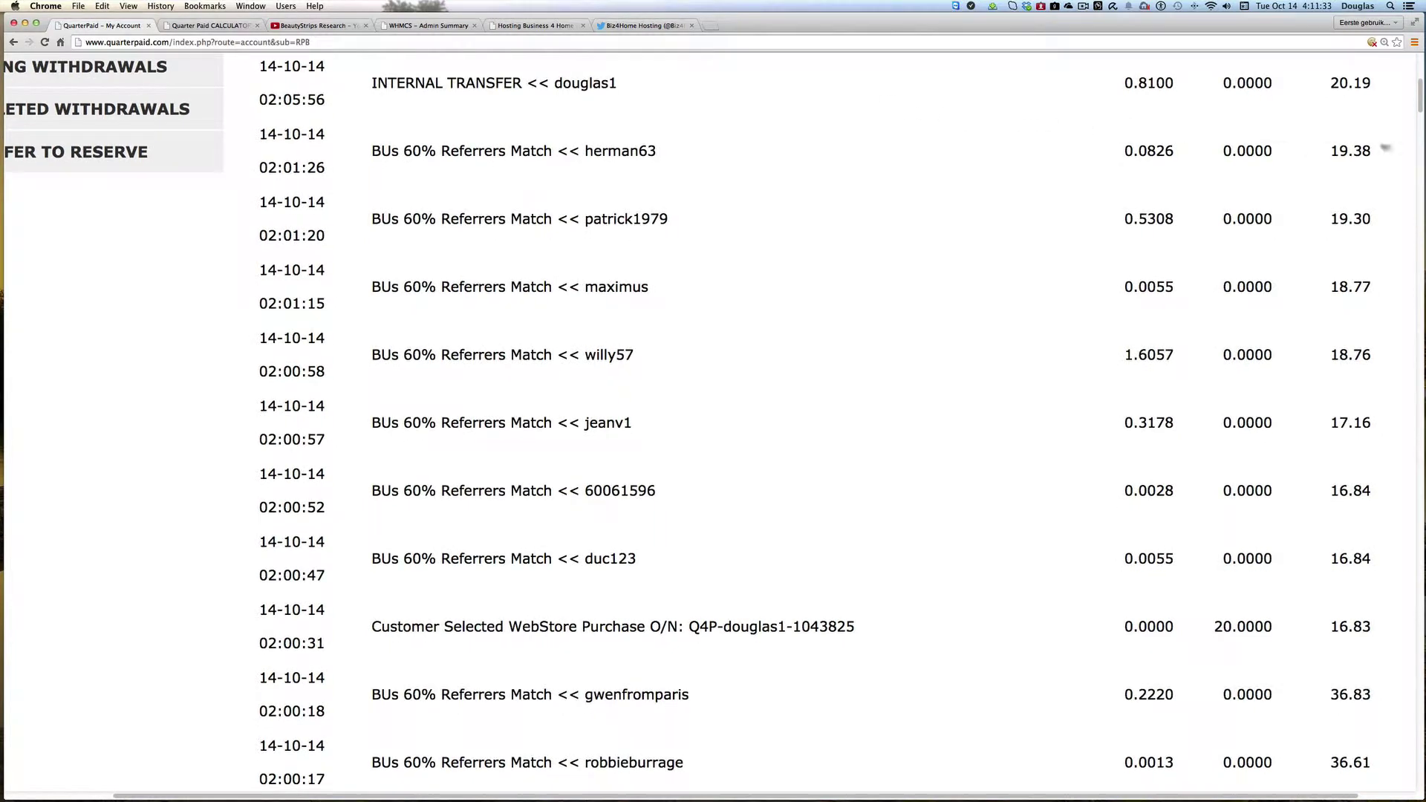
{"action": "scroll", "coordinate": [1351, 162], "scroll_direction": "right", "scroll_amount": 1}
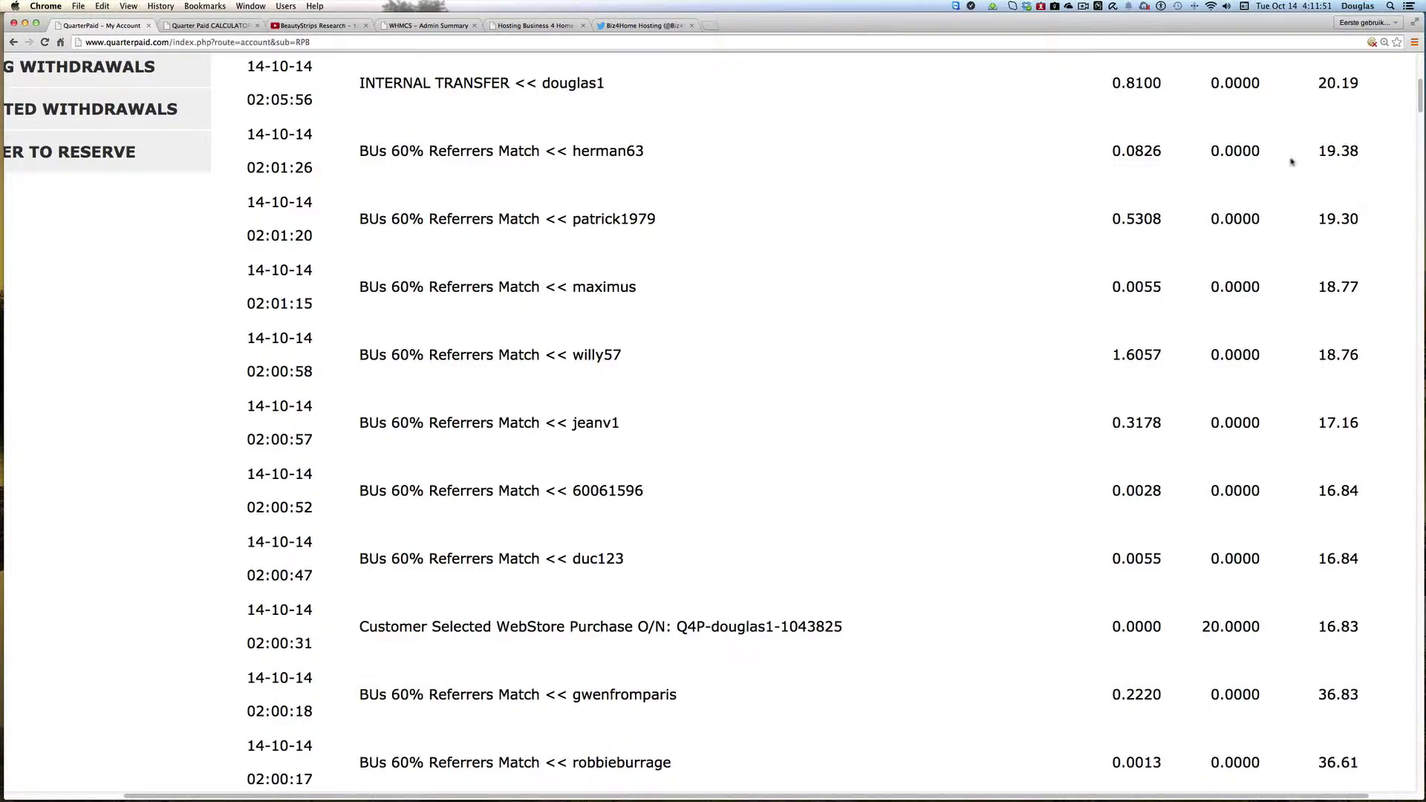
{"action": "scroll", "coordinate": [849, 160], "scroll_direction": "up", "scroll_amount": 1}
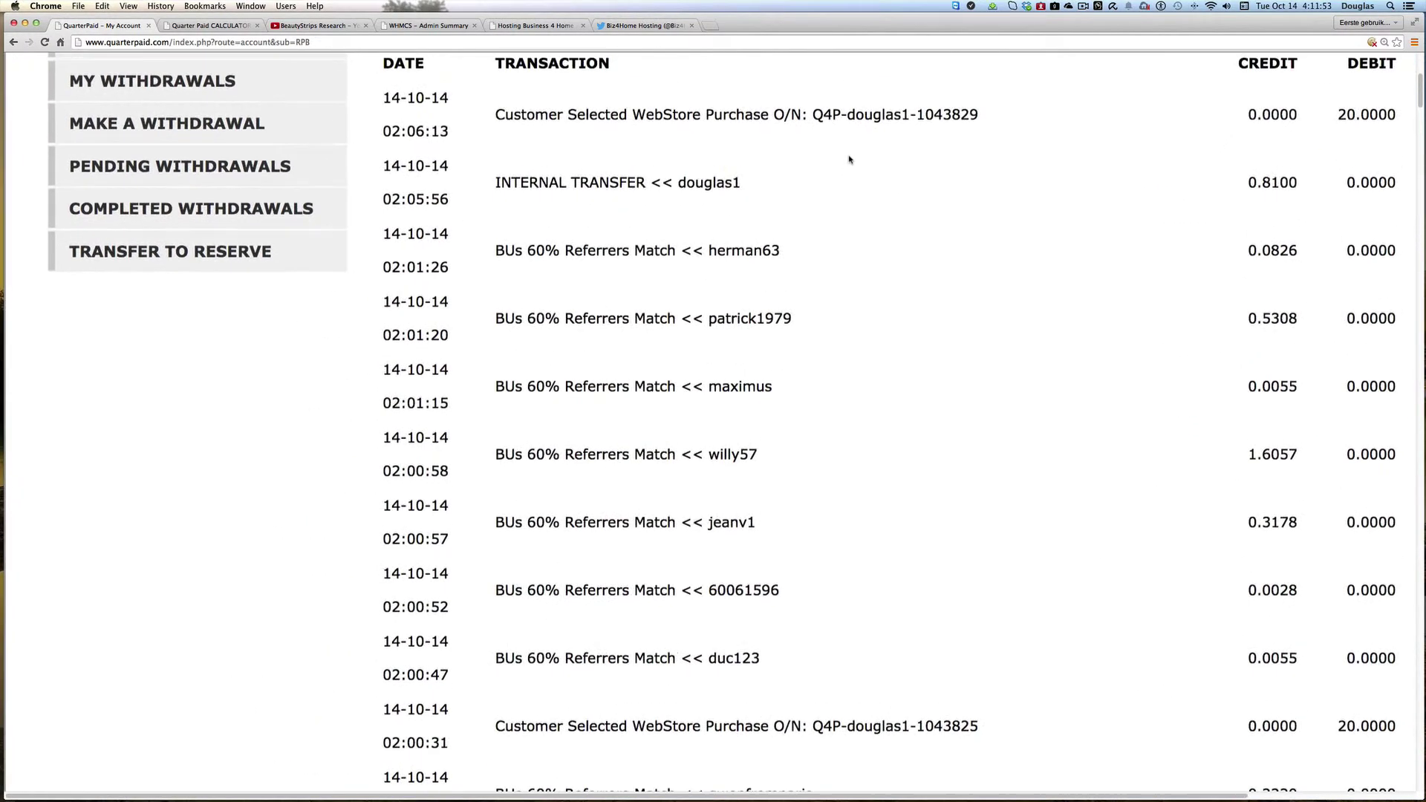
{"action": "scroll", "coordinate": [850, 160], "scroll_direction": "up", "scroll_amount": 5}
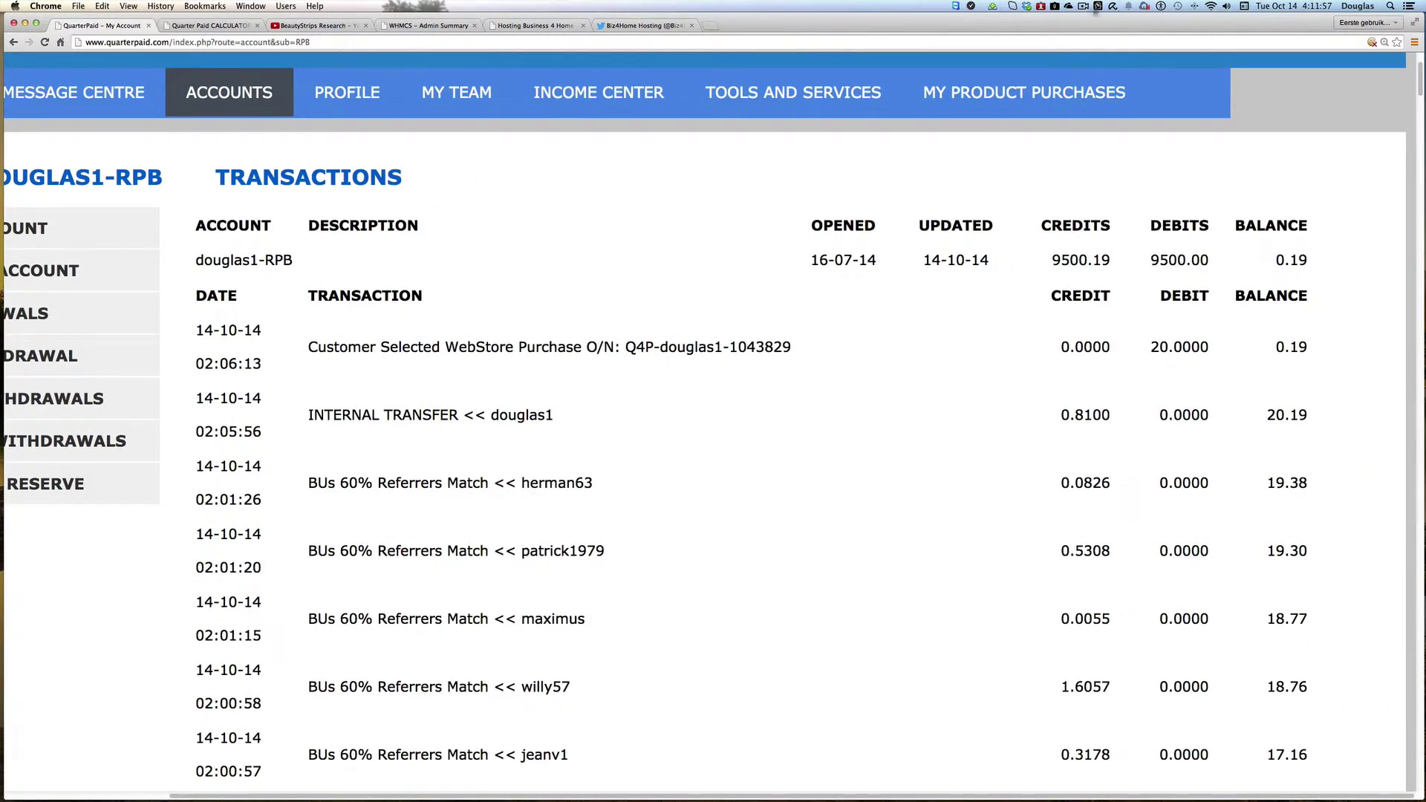
{"action": "left_click", "coordinate": [1081, 7]}
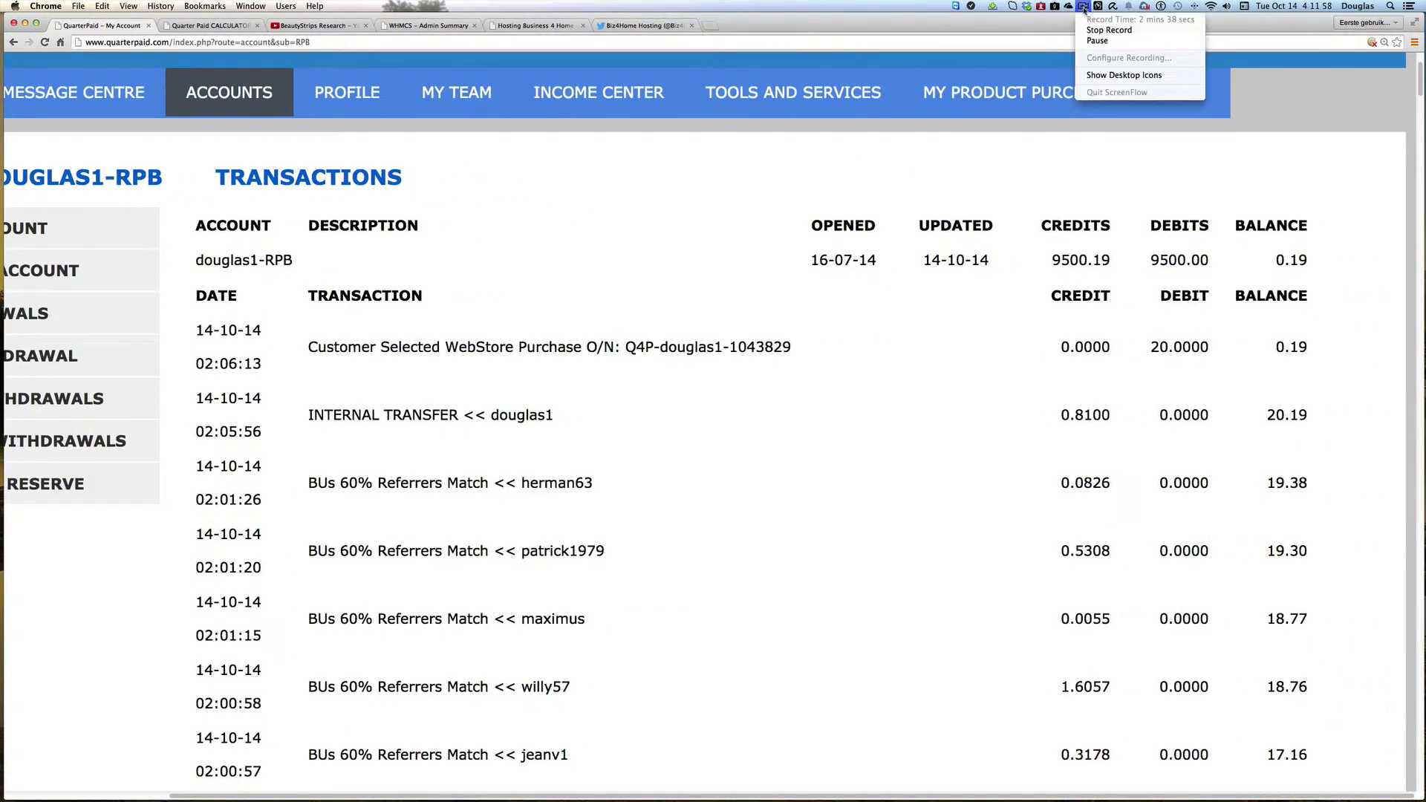
Bring up the Calc earnings sheet and select V126 to reveal its =U126*96 formula.
{"action": "left_click", "coordinate": [1097, 42]}
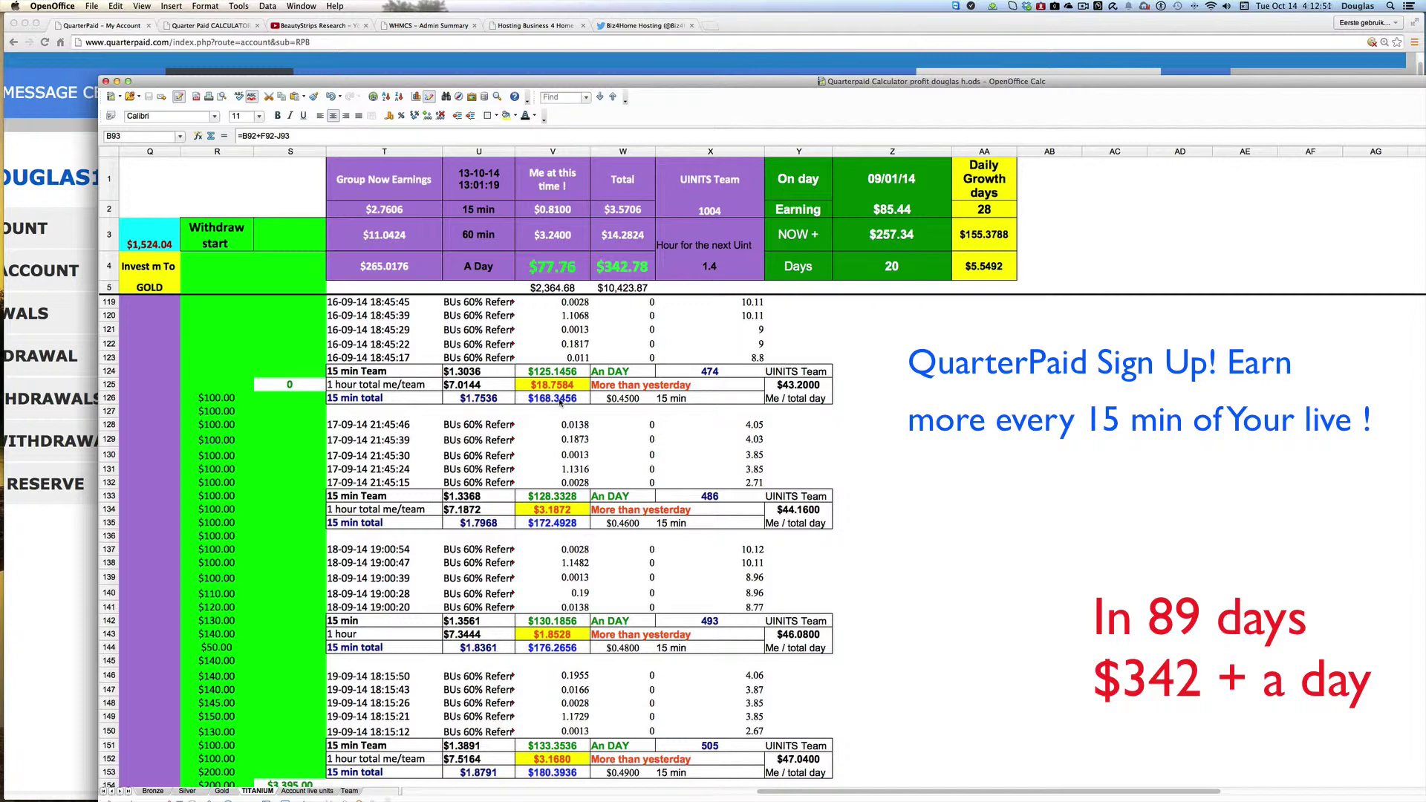
{"action": "left_click", "coordinate": [543, 402]}
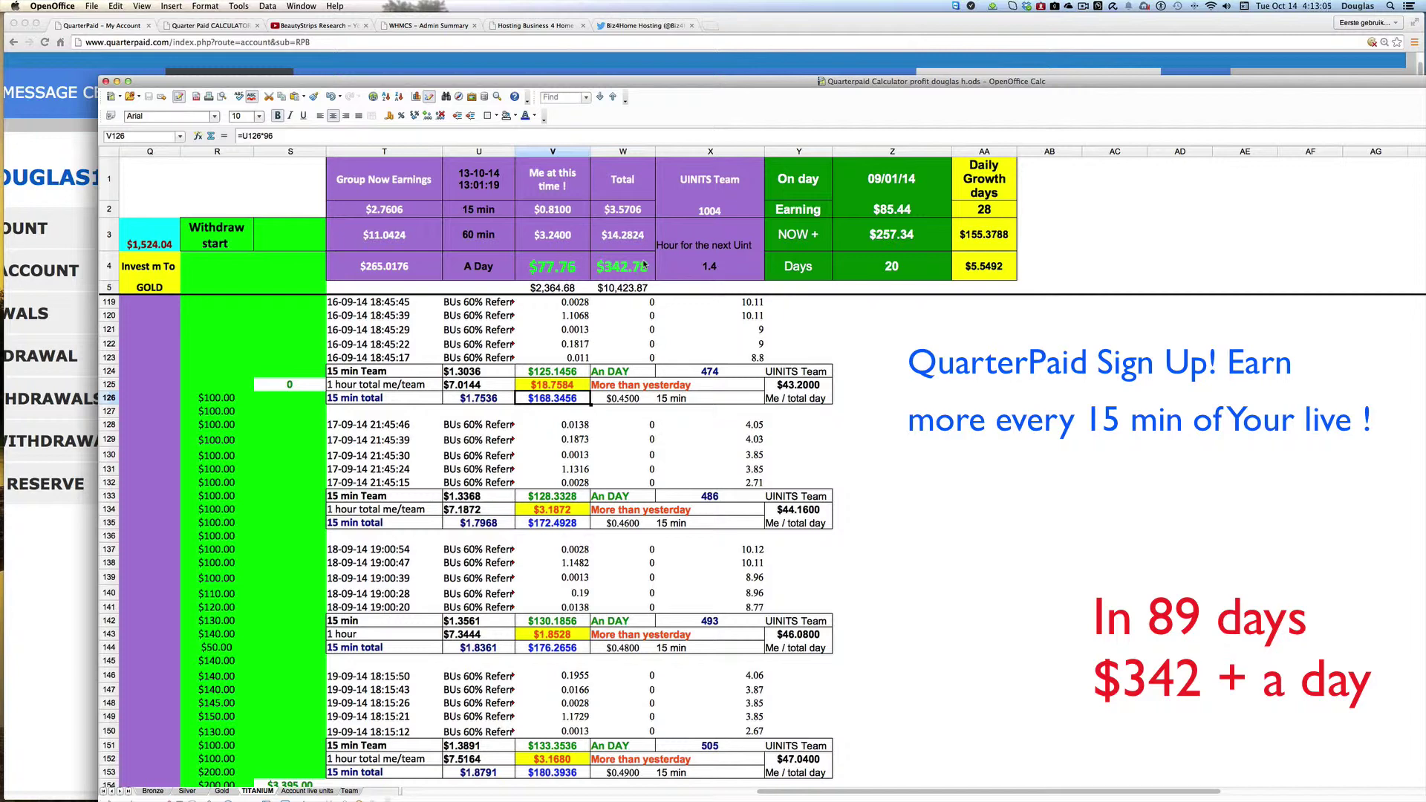
Minimize the Calc window to return to the RPB account transactions.
{"action": "left_click", "coordinate": [113, 82]}
{"action": "mouse_move", "coordinate": [74, 92]}
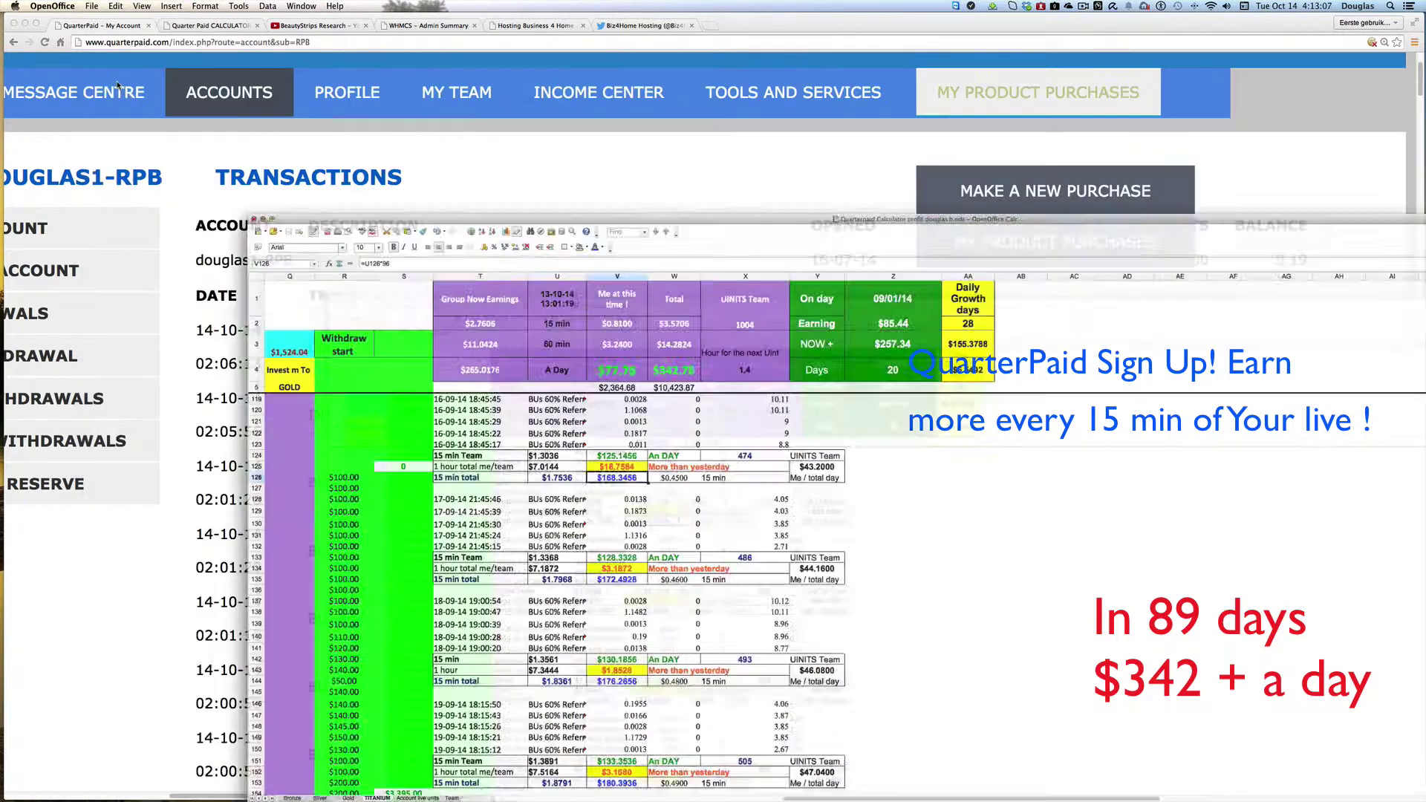
{"action": "scroll", "coordinate": [337, 134], "scroll_direction": "left", "scroll_amount": 1}
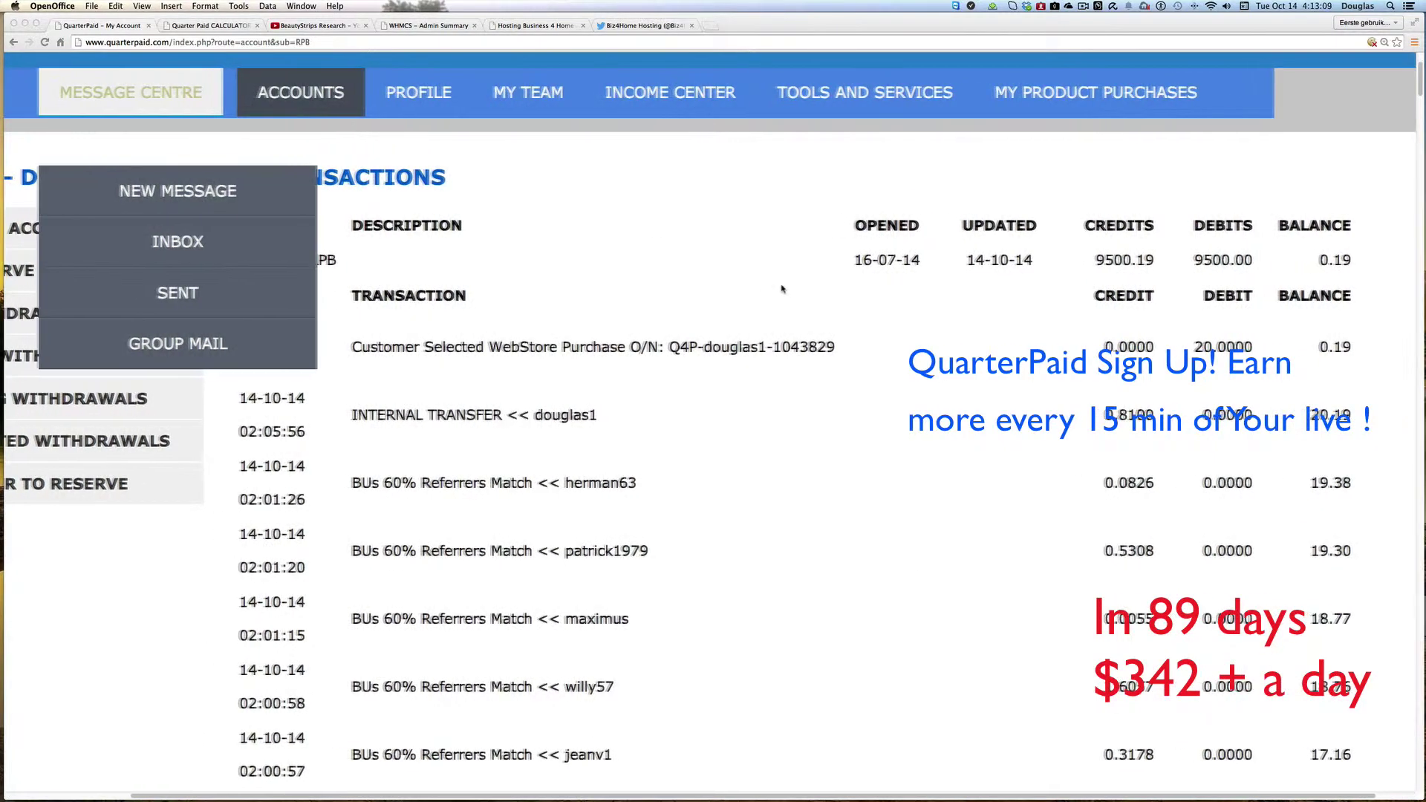
{"action": "left_click", "coordinate": [1083, 8]}
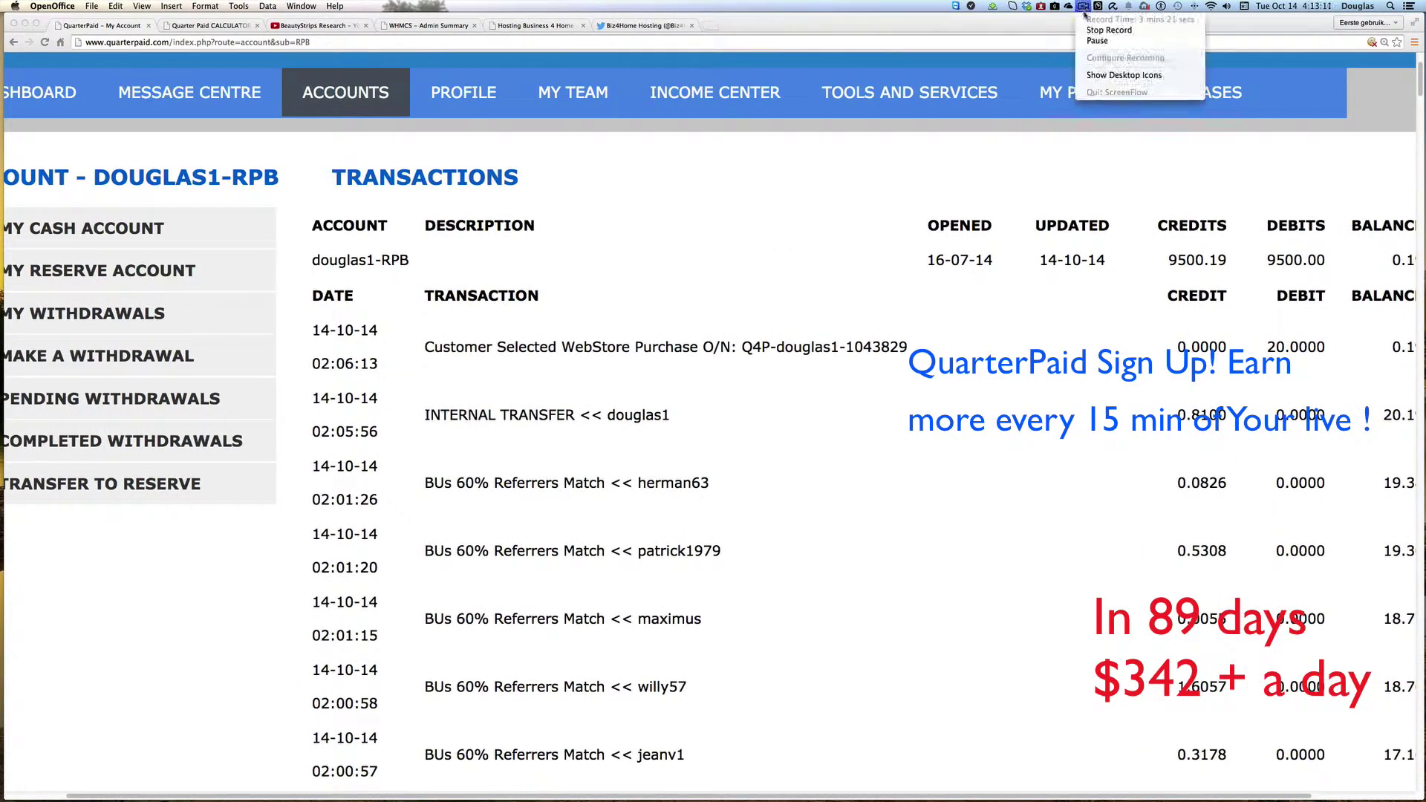